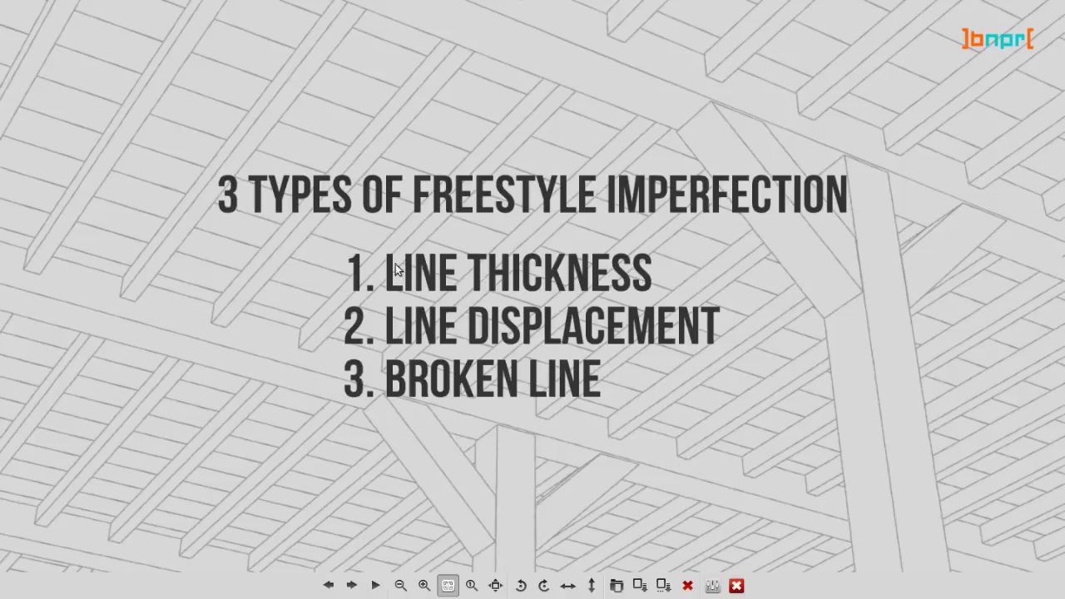
Switch to the Blender scene, look at the timber roof model from outside, and return to the camera view.
key(Right)
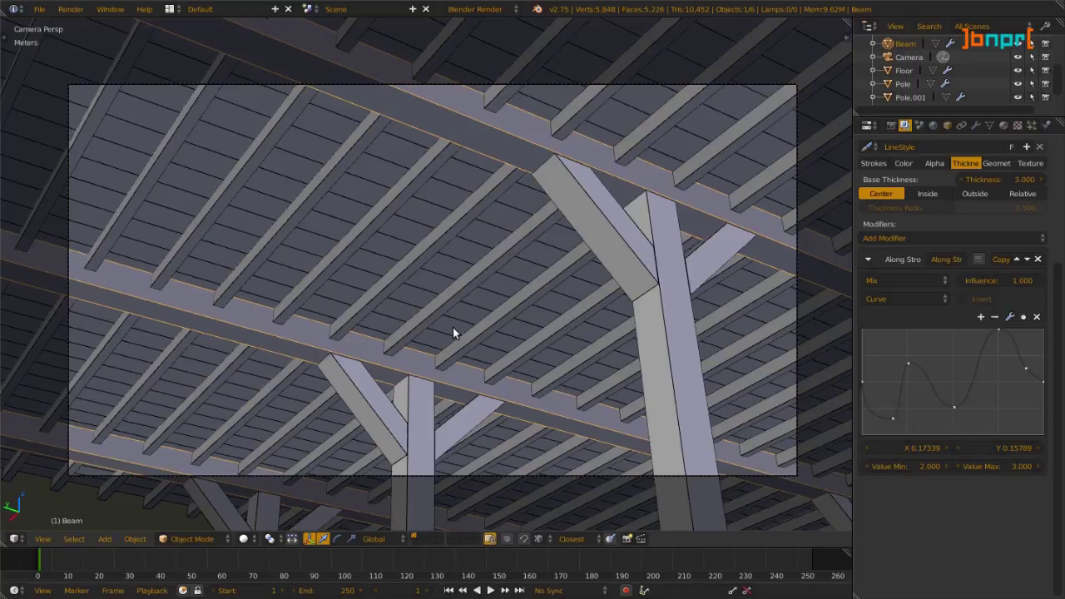
key(KP_0)
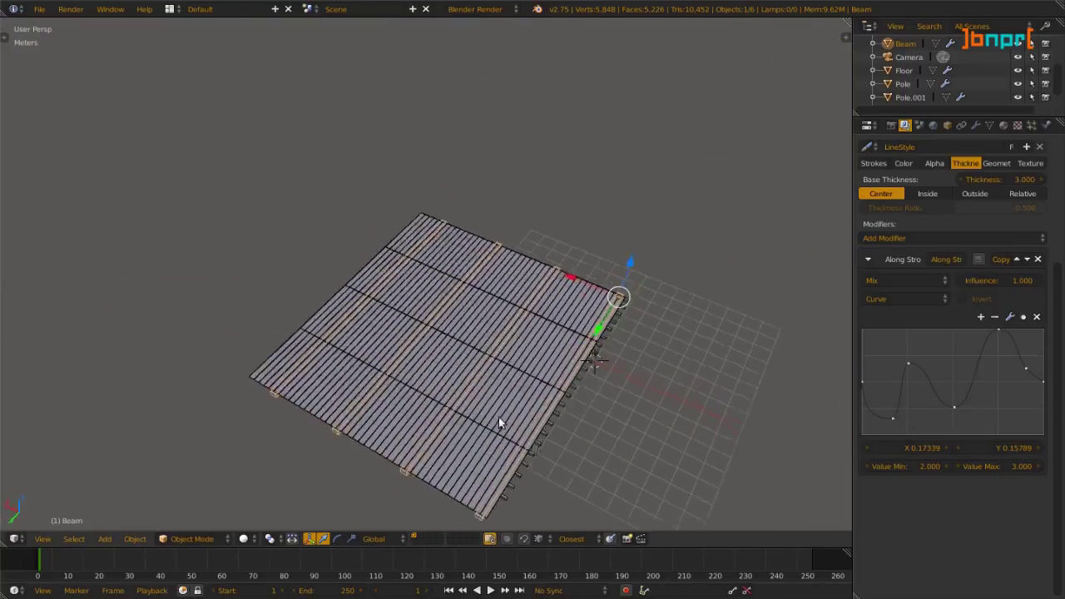
middle_drag(499, 417, 457, 325)
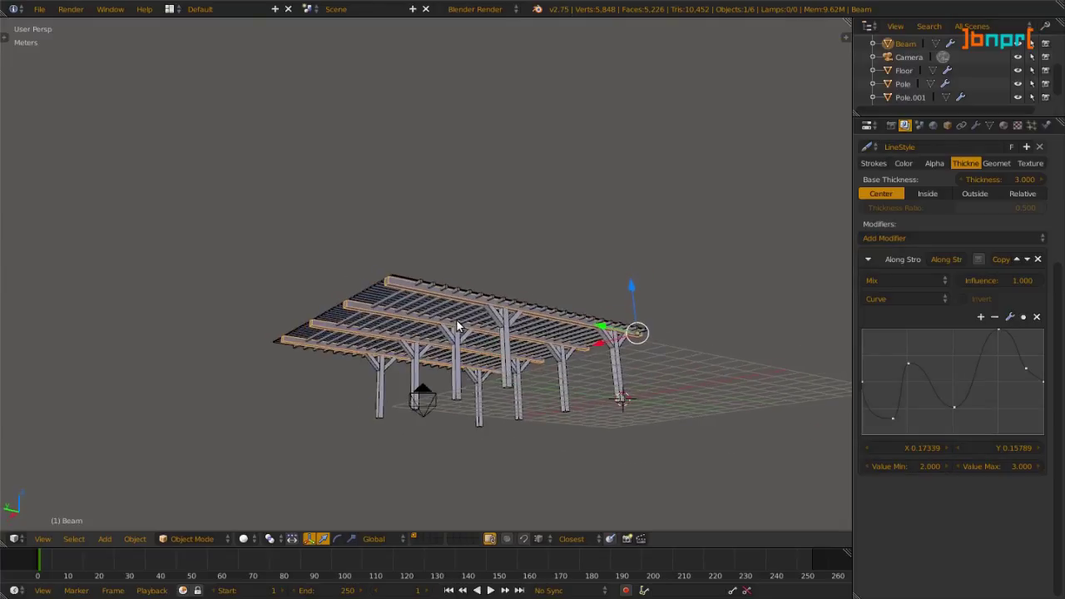
key(KP_0)
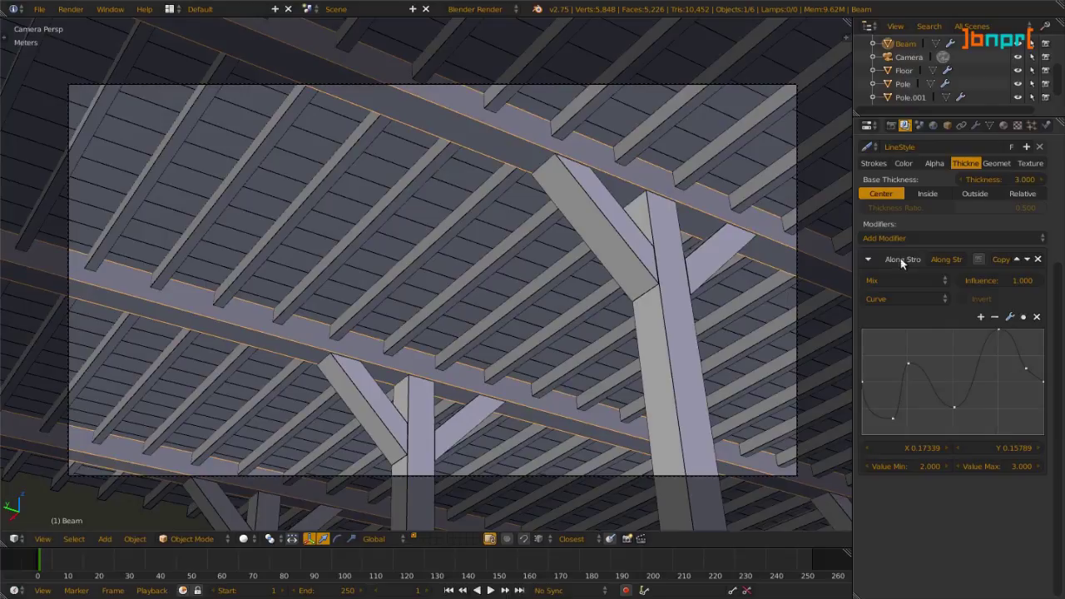
Enable the Along Stroke thickness modifier, render the scene and inspect the line thickness on the beams.
click(980, 260)
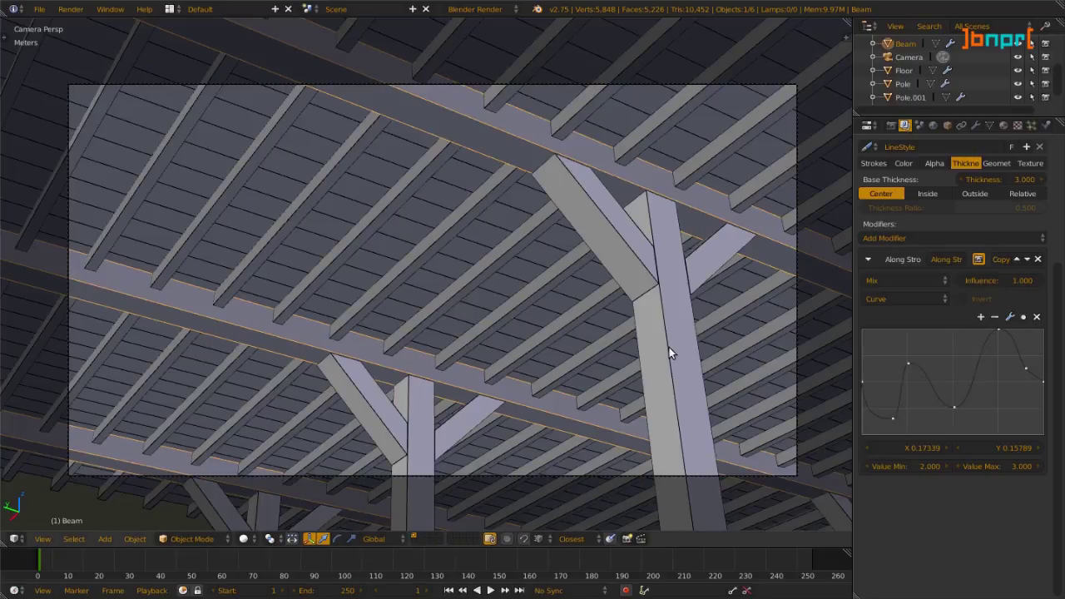
key(F12)
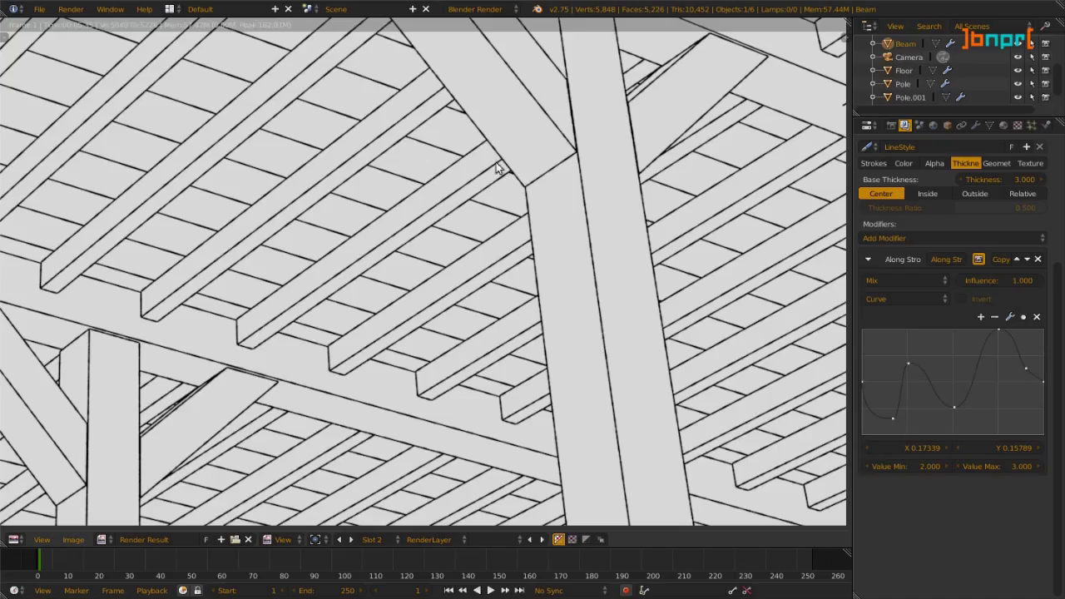
scroll(390, 252, down, 1)
middle_drag(76, 380, 395, 331)
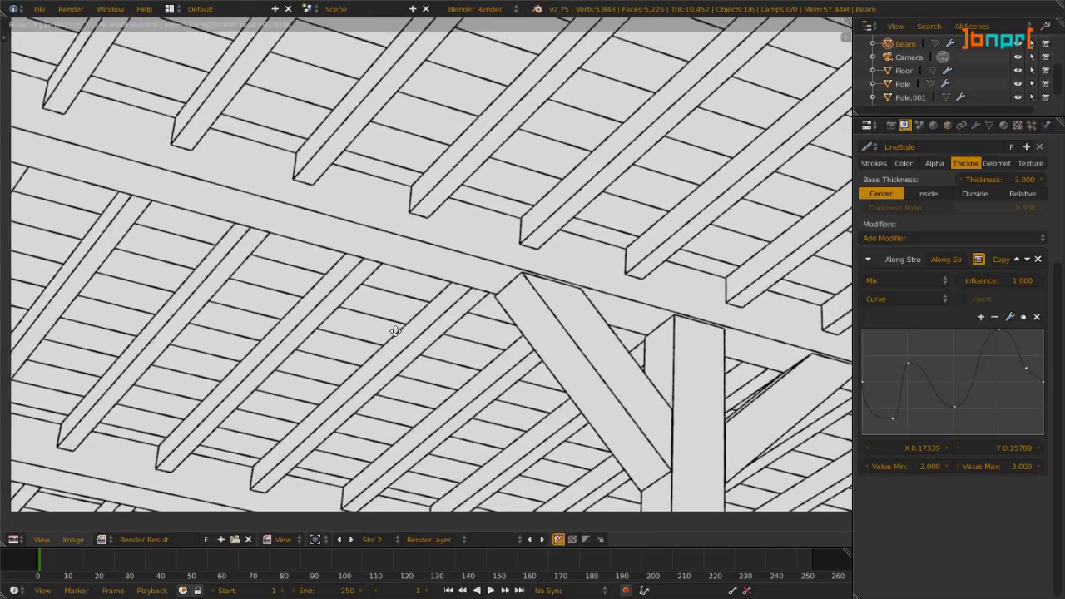
Turn on stroke chaining, enable the Spatial Noise geometry modifier and render the scene.
click(874, 163)
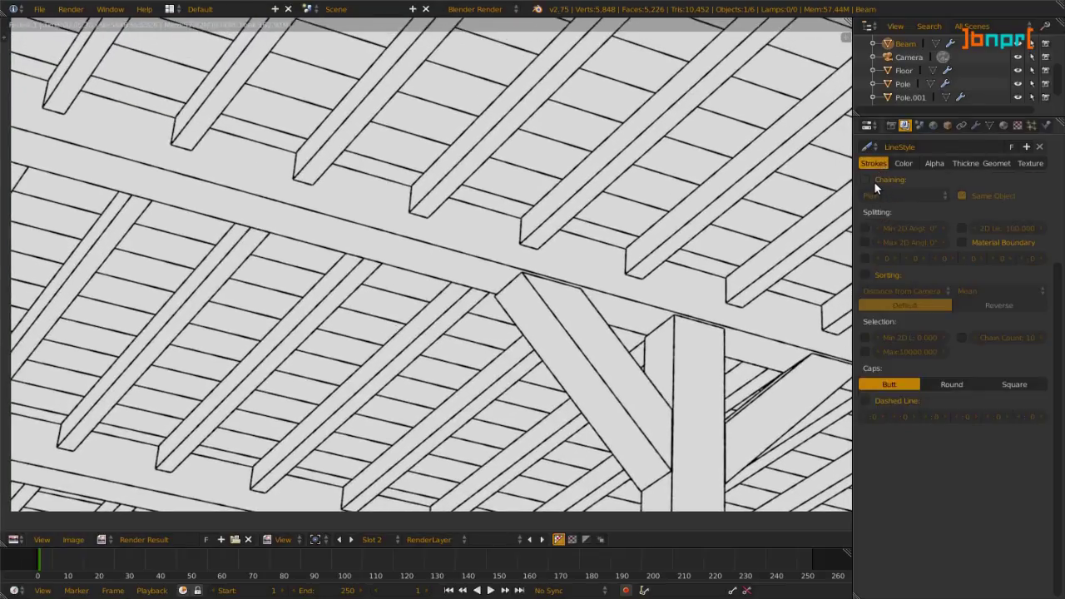
click(874, 181)
click(997, 164)
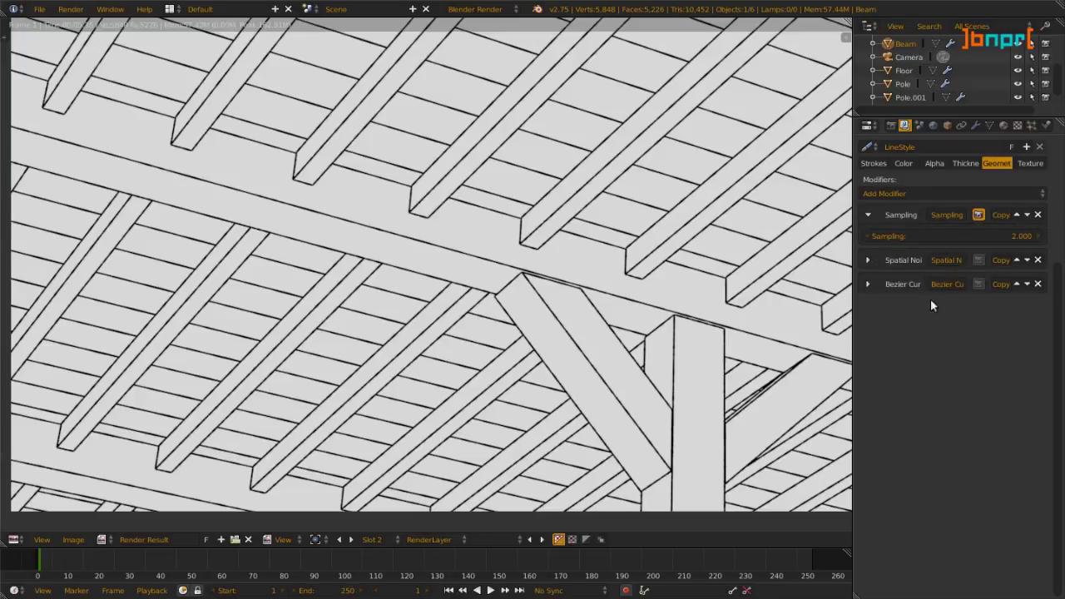
click(866, 261)
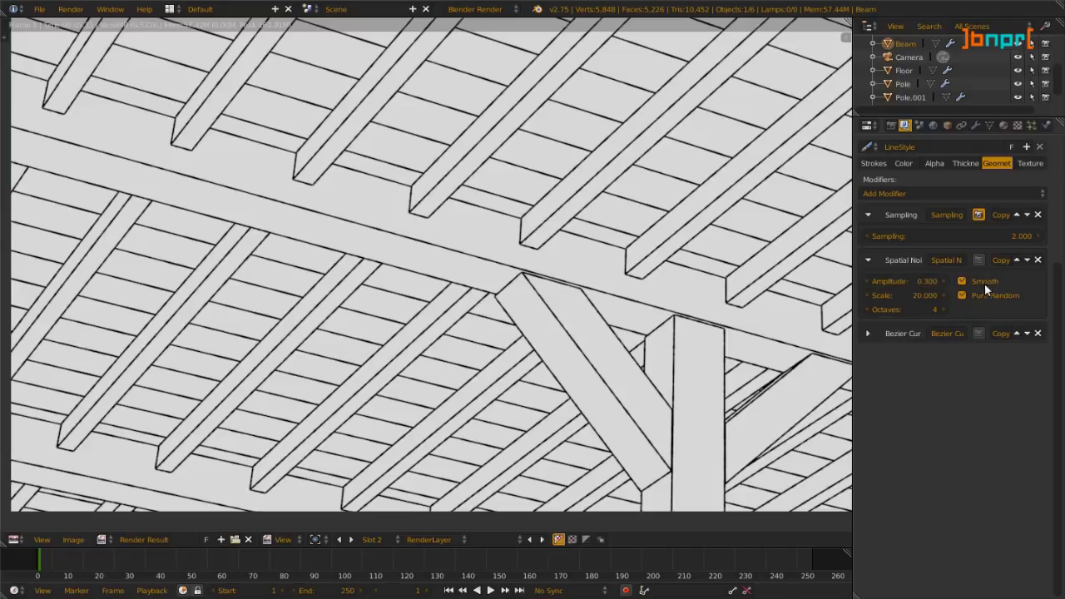
key(F12)
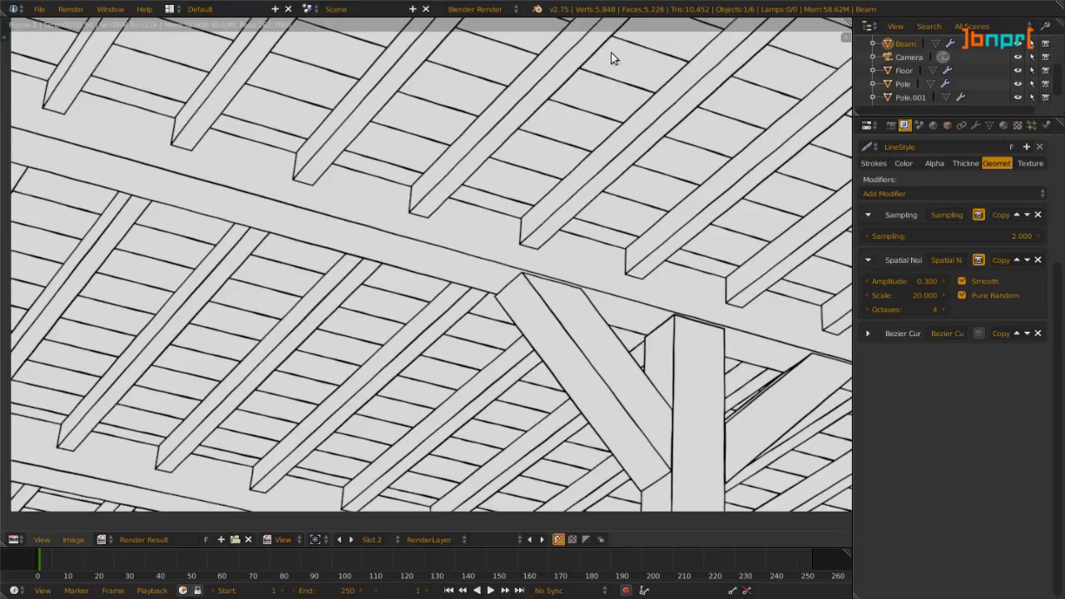
Enable the Bezier Curve geometry modifier, render the scene and inspect the curved beam lines.
click(867, 333)
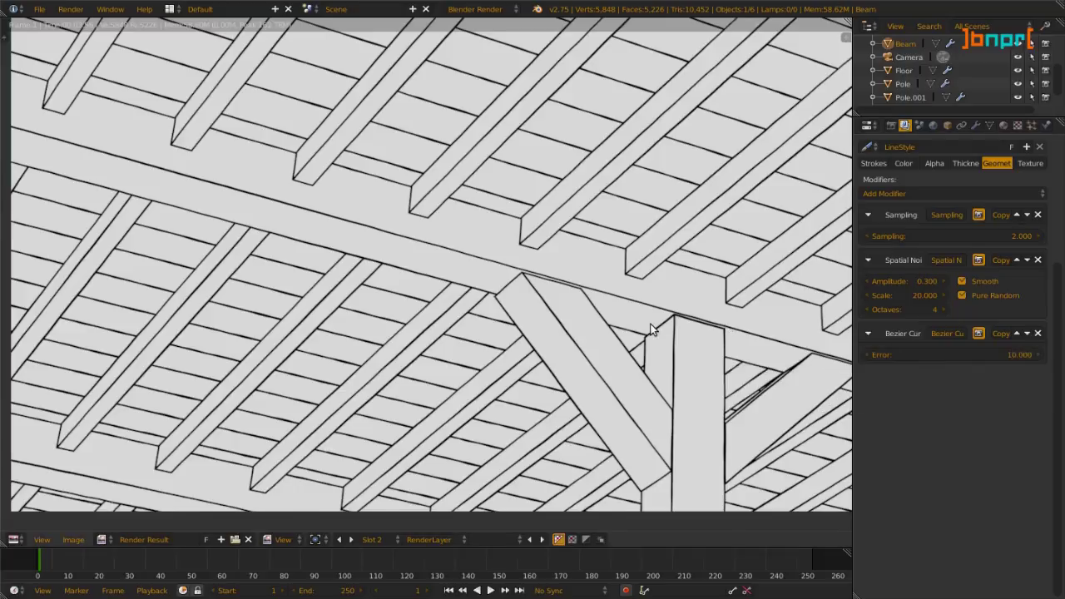
key(F12)
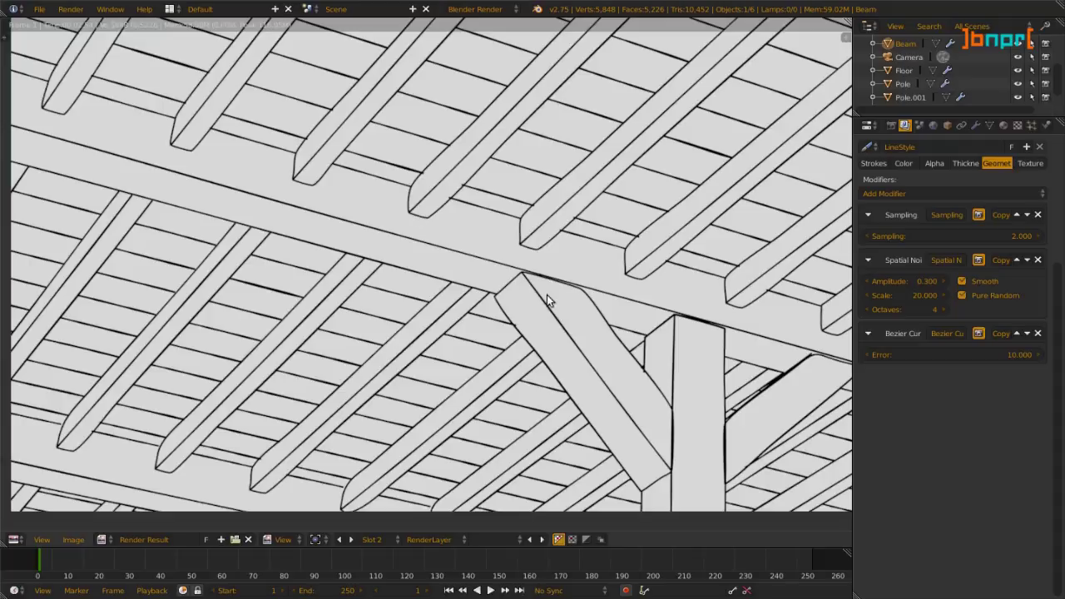
click(411, 331)
middle_drag(424, 337, 575, 168)
middle_drag(317, 272, 472, 319)
scroll(427, 301, down, 2)
scroll(459, 321, down, 2)
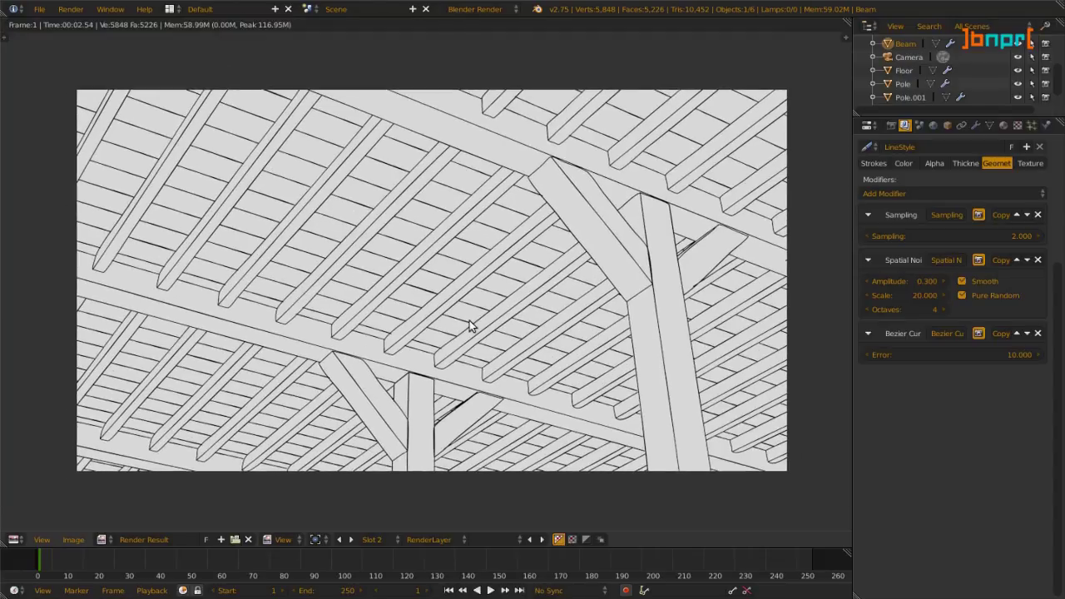
View the available geometry modifiers, then go through the roof and hoe demo renders in the image viewer.
click(916, 193)
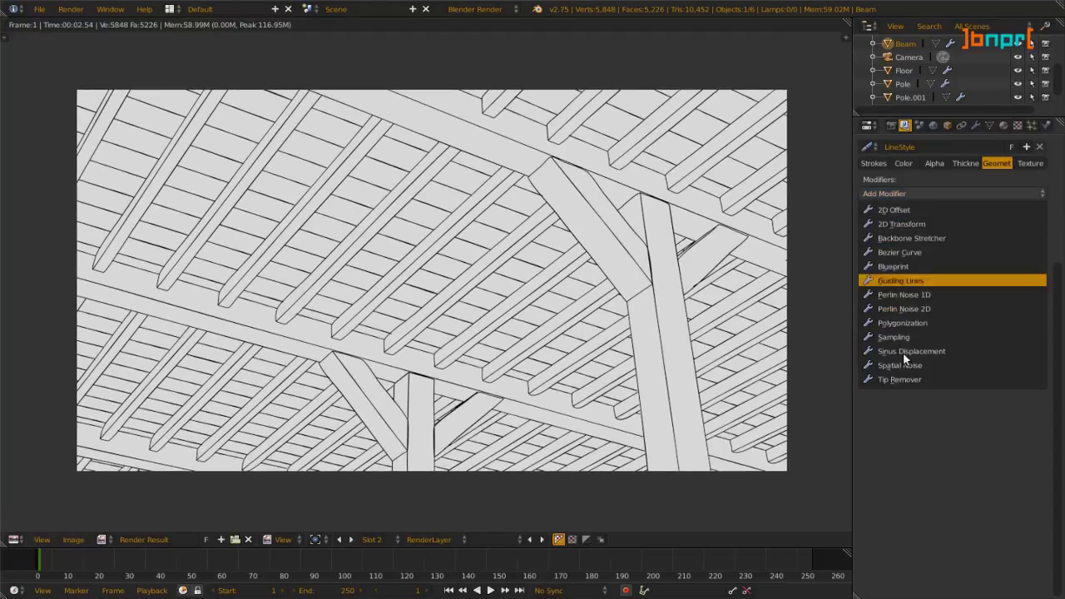
click(887, 253)
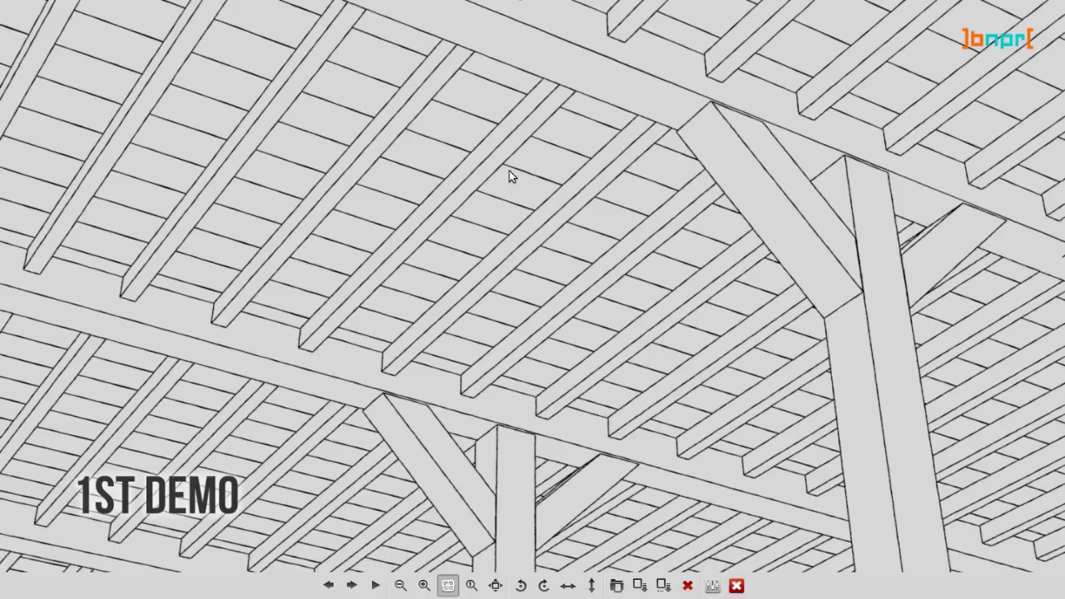
key(Right)
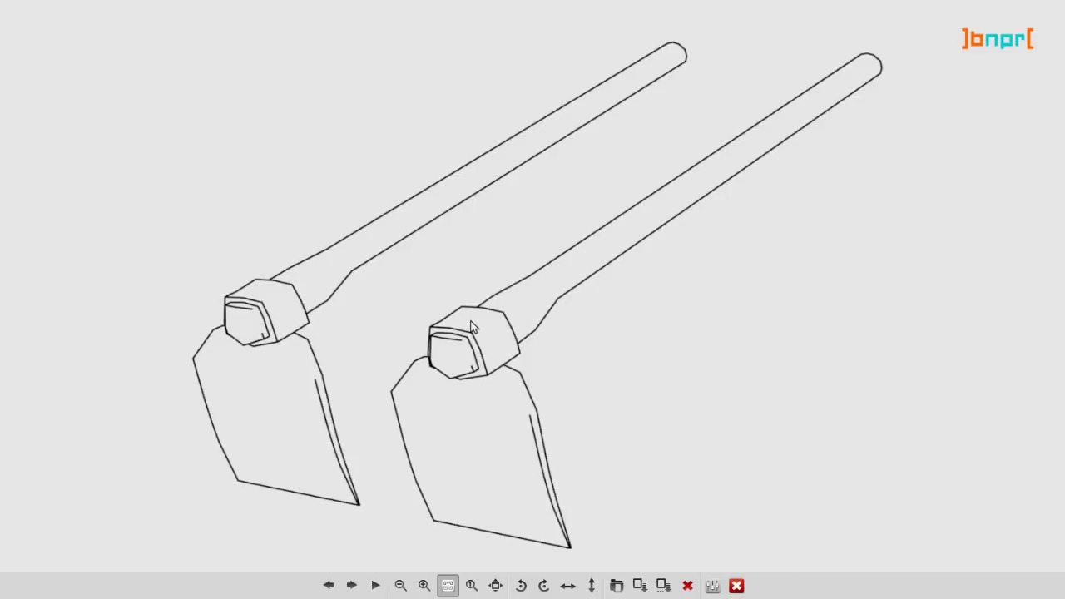
key(Right)
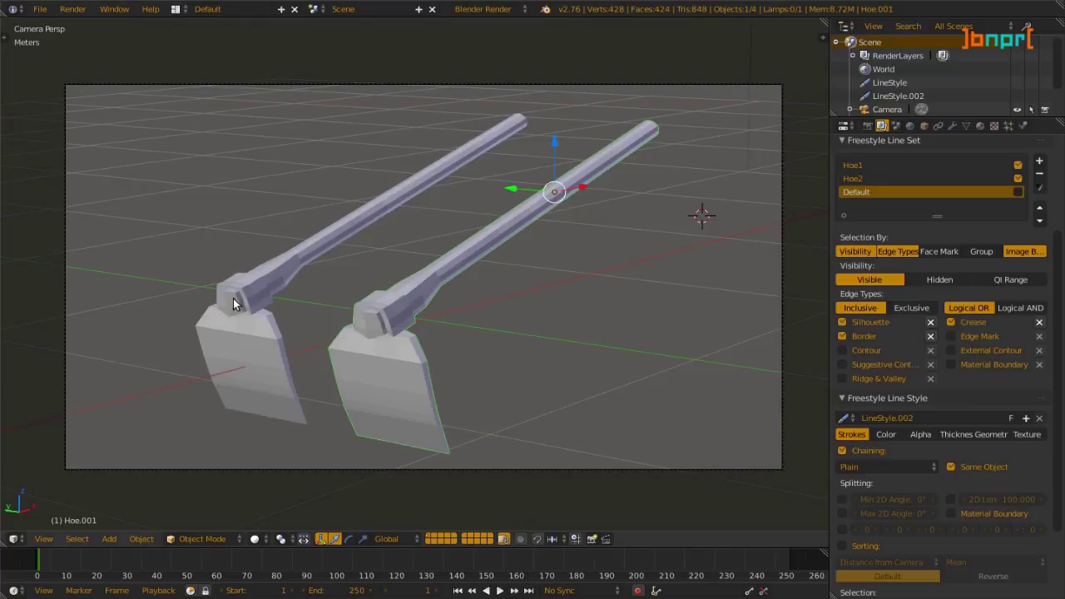
In the hoe scene, select the Hoe1 line set and review its edge selection and stroke settings.
right_click(233, 303)
right_click(410, 304)
click(853, 165)
scroll(889, 433, down, 3)
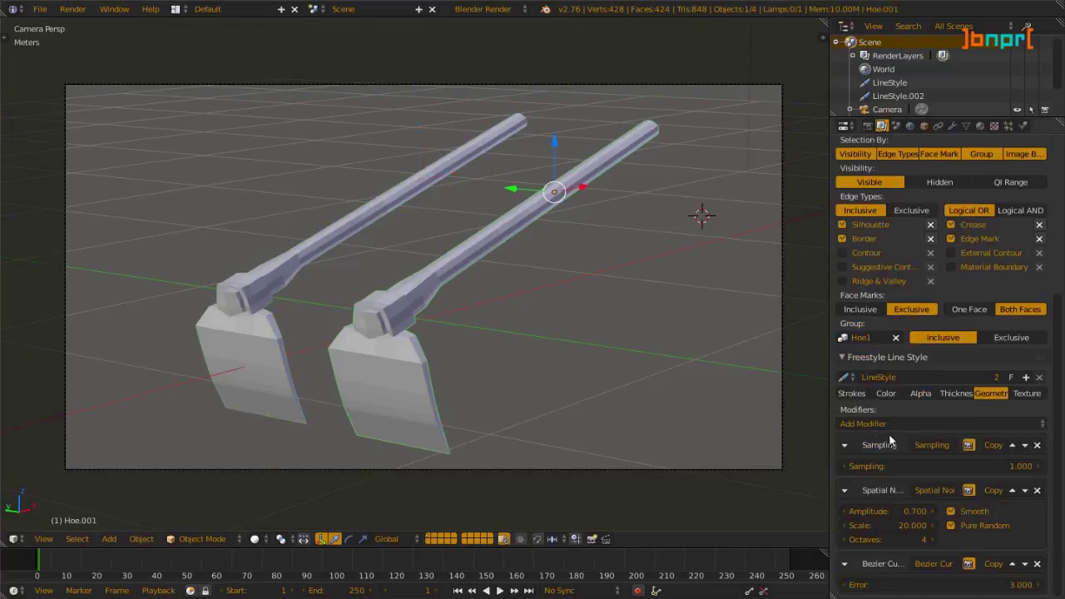
click(851, 394)
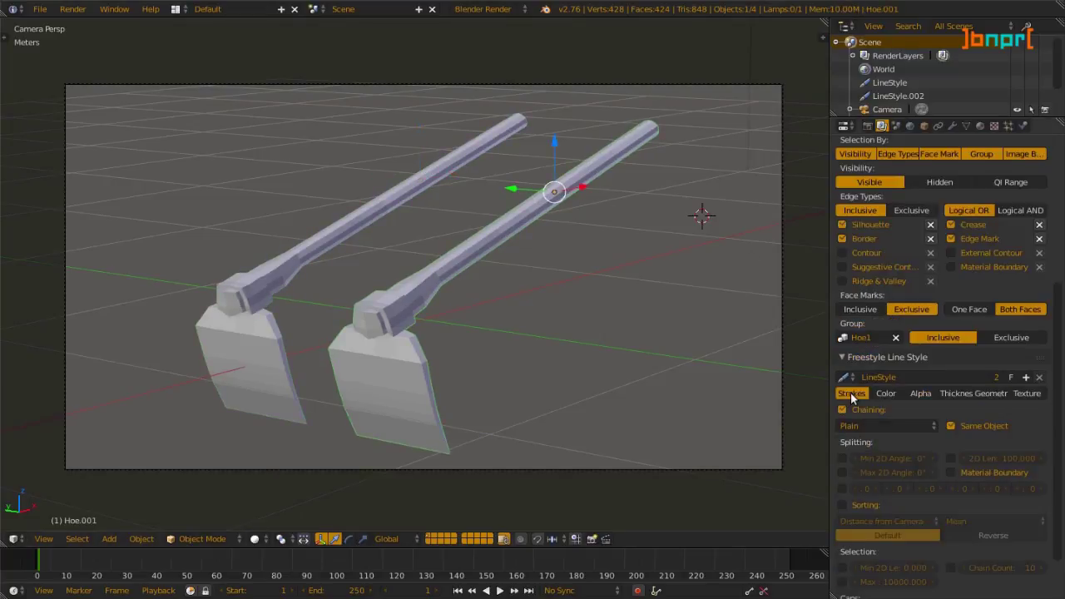
scroll(850, 391, up, 4)
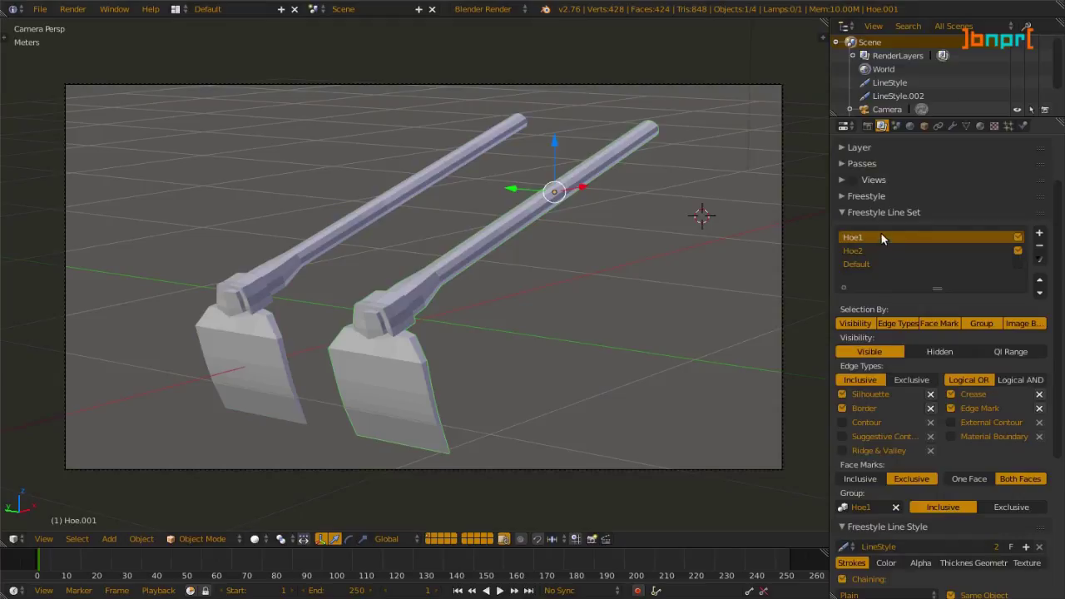
scroll(891, 333, down, 4)
scroll(903, 403, down, 3)
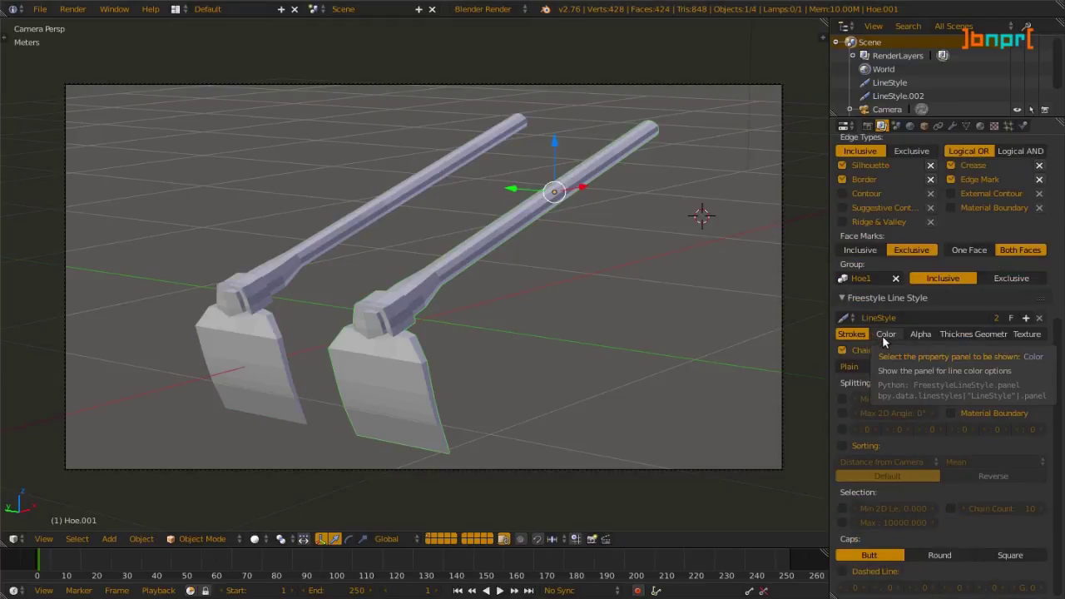
Review the color, alpha, thickness and geometry settings of the Hoe1 line set's line style.
click(885, 334)
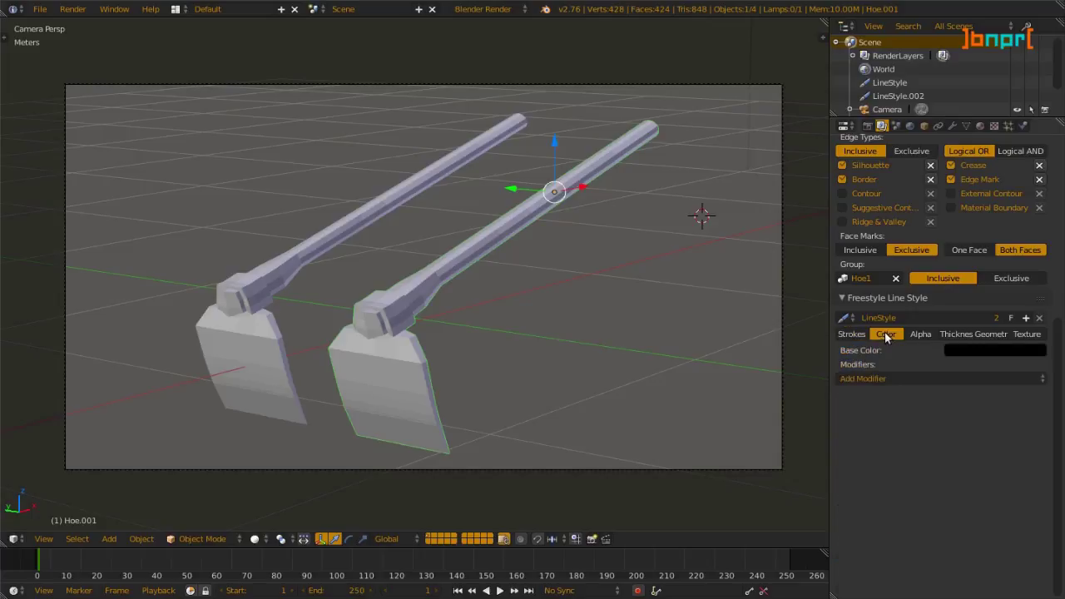
click(929, 337)
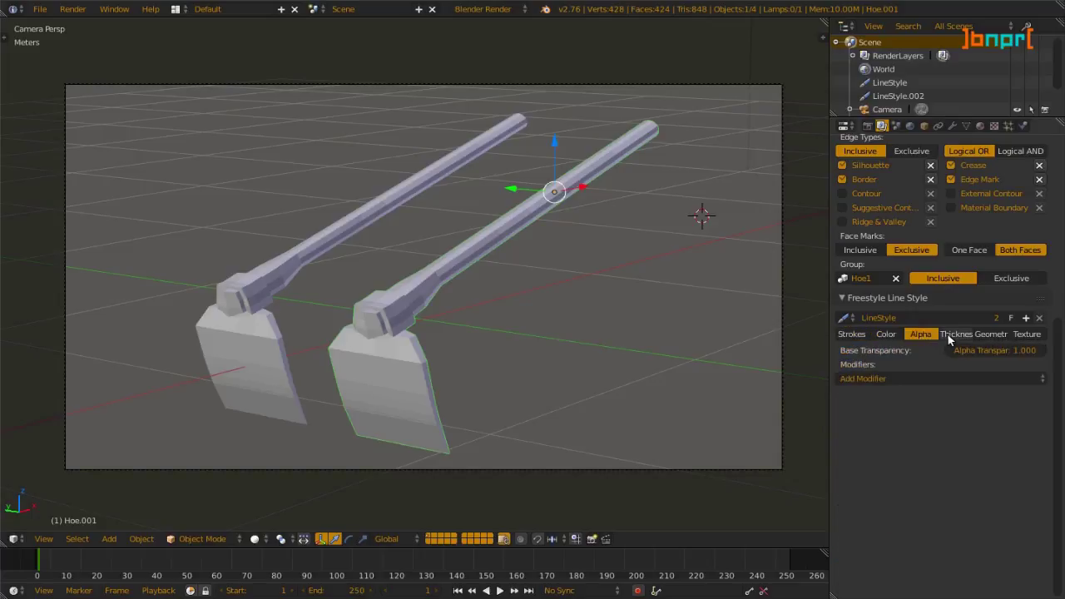
click(953, 337)
scroll(985, 417, down, 2)
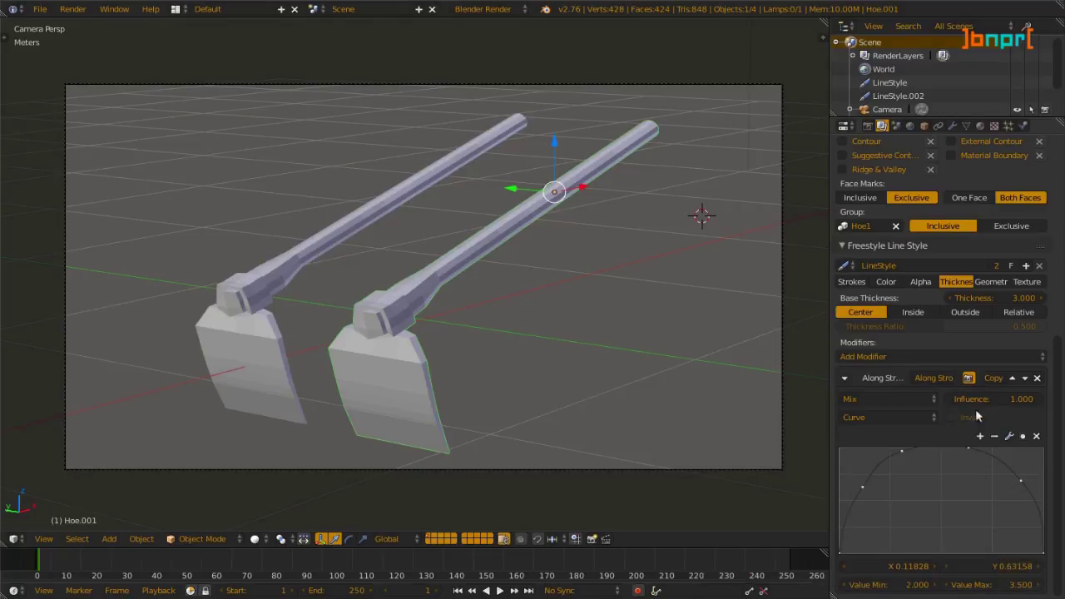
click(993, 282)
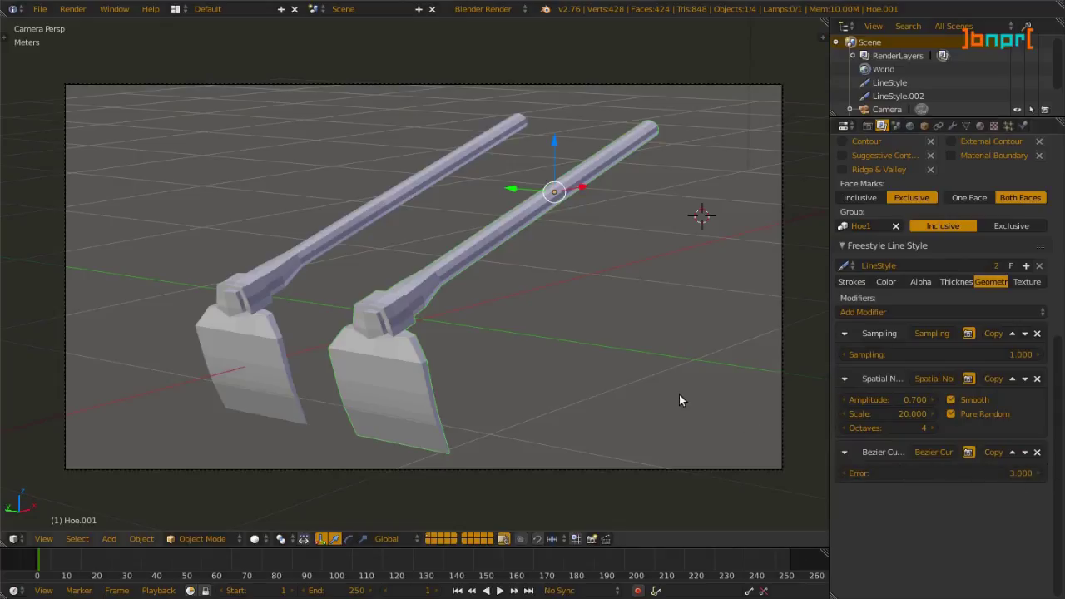
Render the two hoes to check their line drawing, and close the render view.
scroll(923, 354, up, 8)
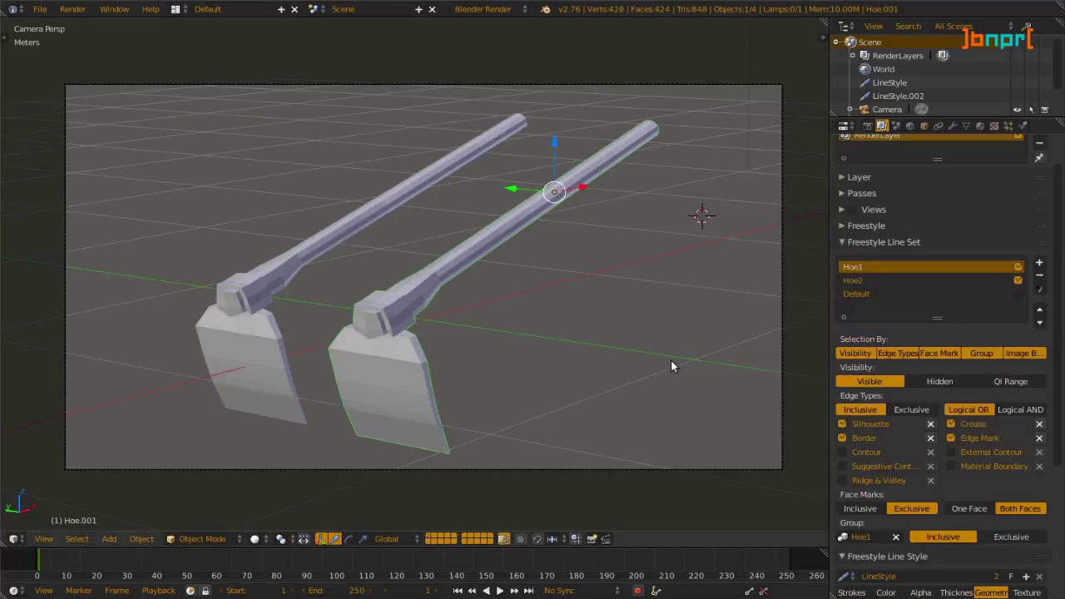
key(F12)
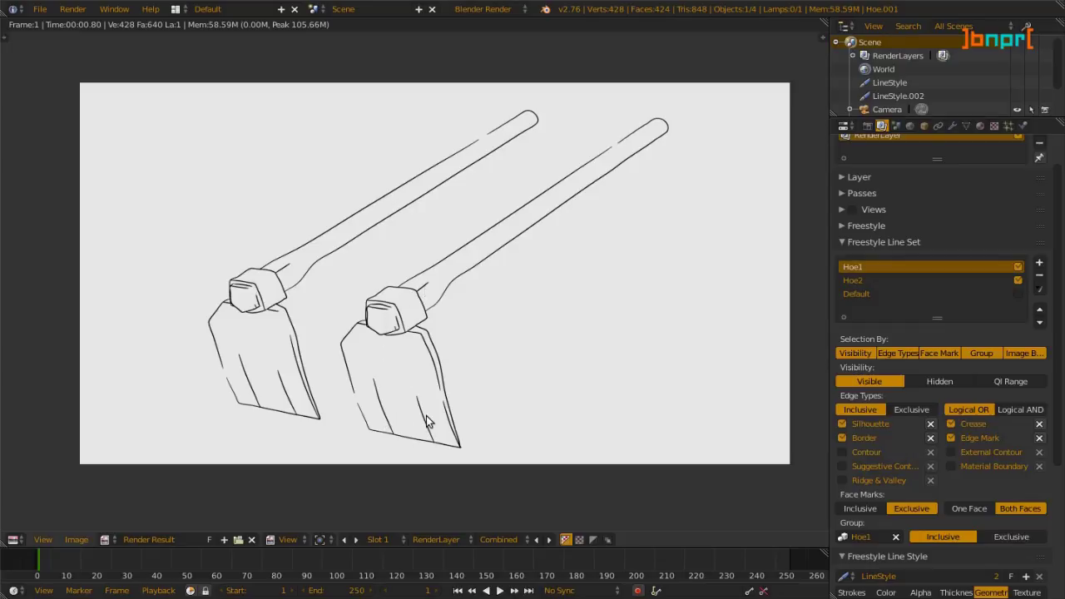
key(Escape)
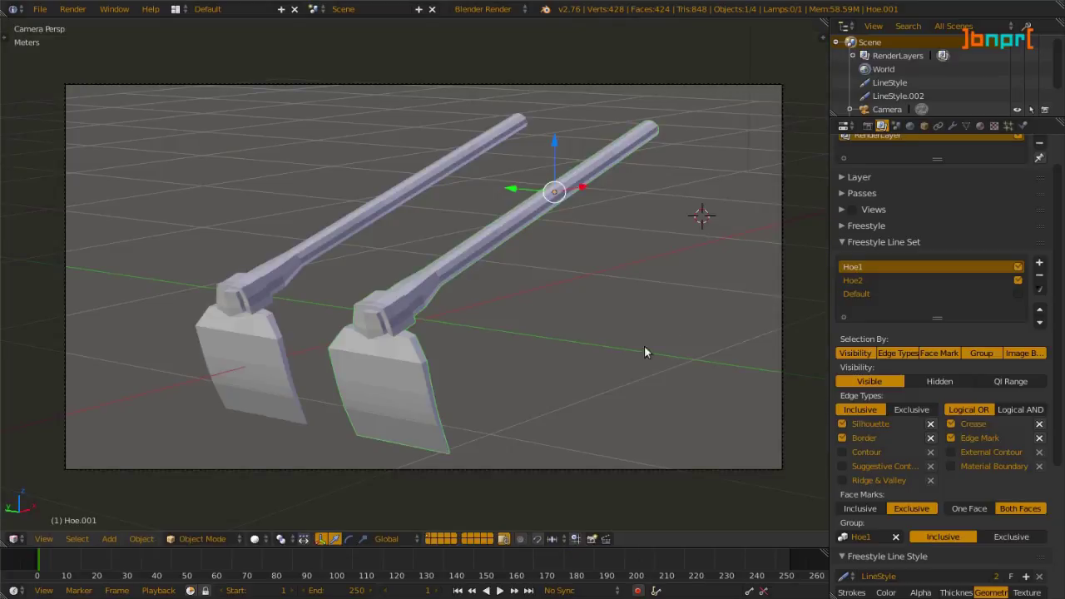
Open the rear hoe in Edit Mode, examine its Freestyle edge and face marks, and view the Freestyle edge marking commands.
right_click(242, 290)
key(Tab)
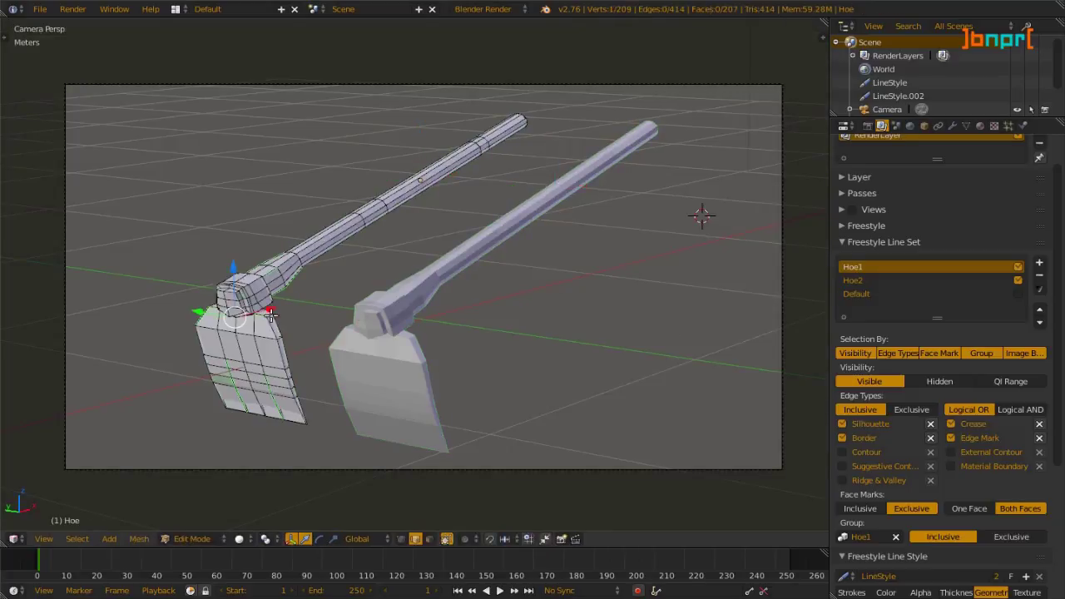
key(KP_1)
scroll(341, 317, up, 5)
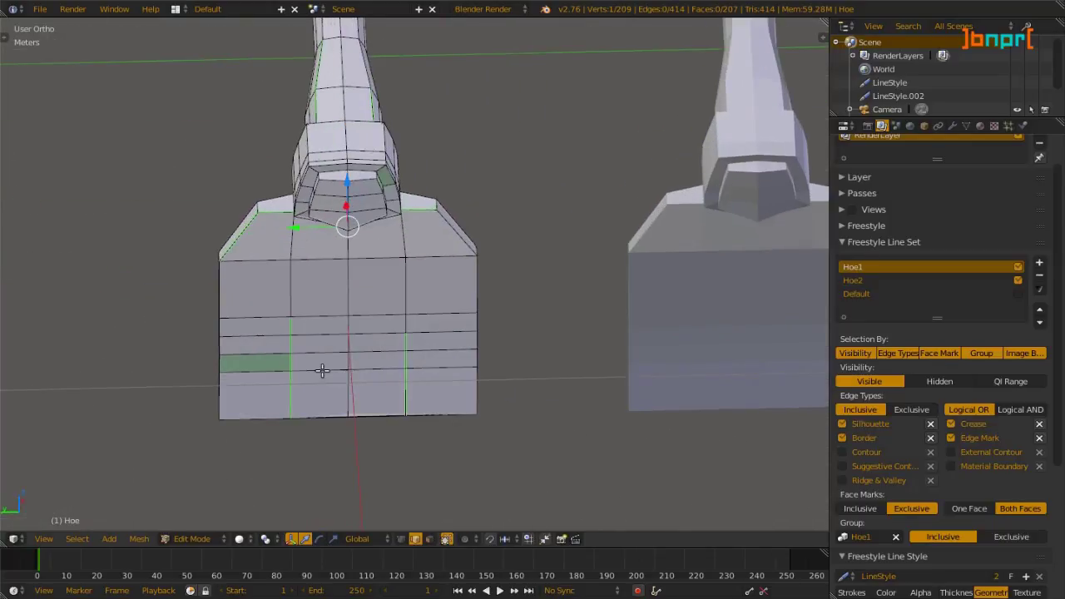
middle_drag(323, 371, 365, 359)
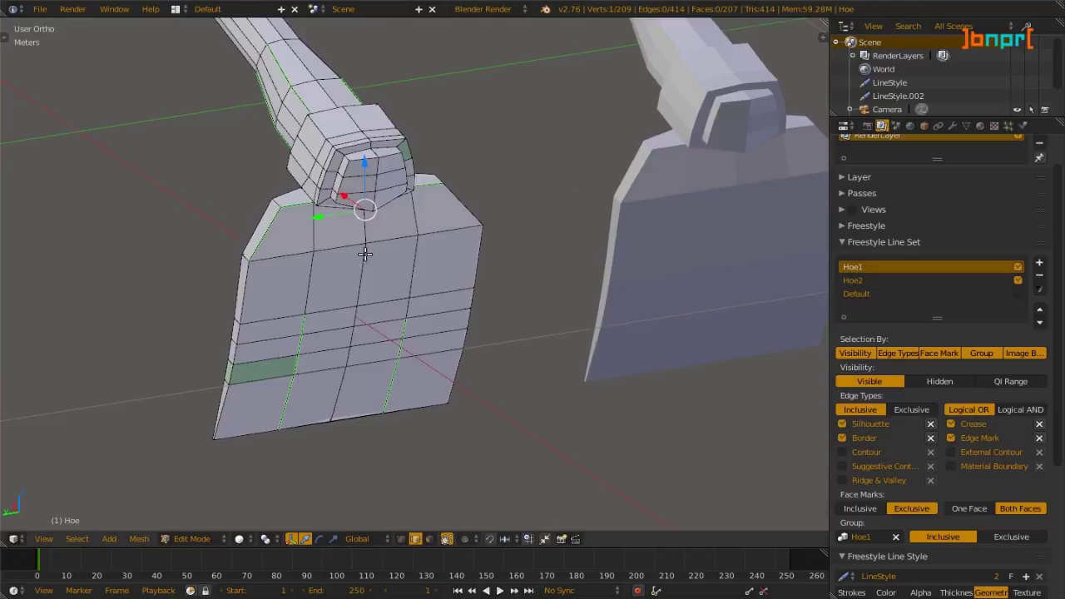
middle_drag(404, 185, 412, 356)
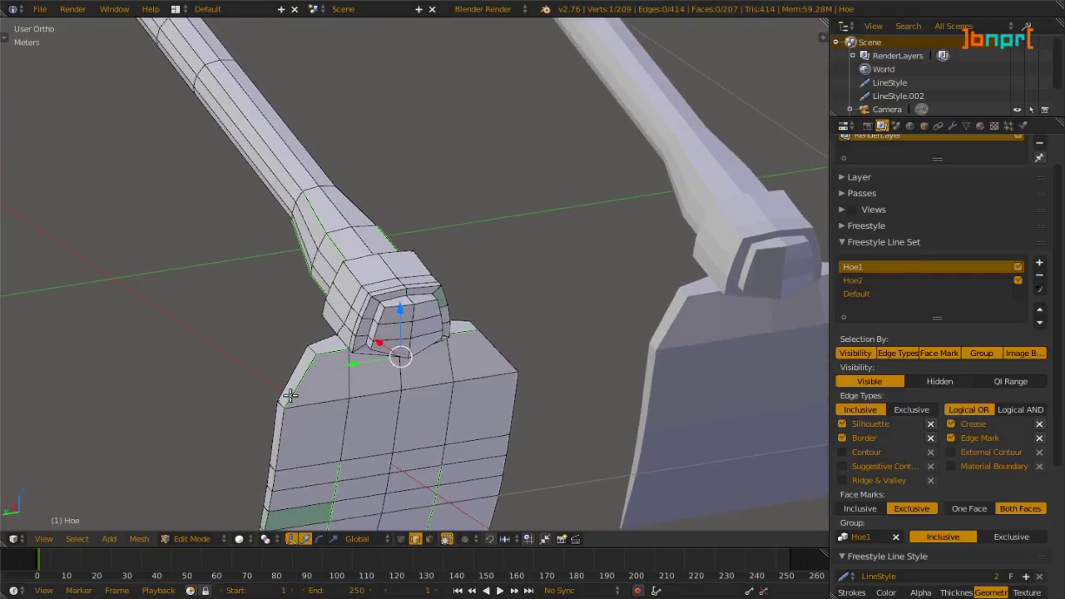
middle_drag(297, 400, 416, 397)
key(ctrl+e)
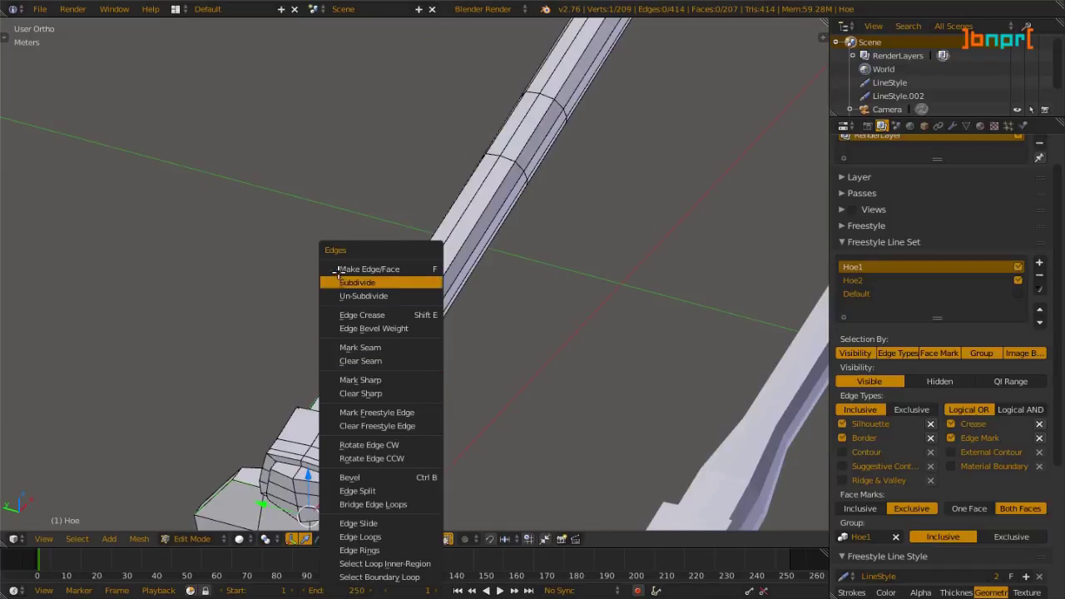
key(ctrl+e)
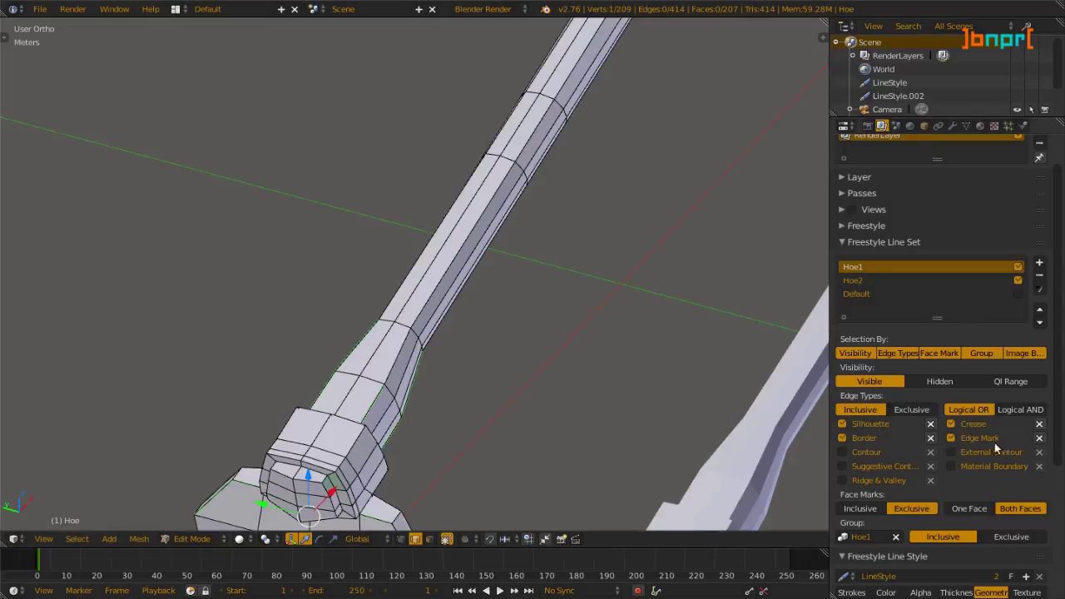
Switch to face selection and examine the Freestyle-marked faces on the rear hoe's blade and its side edge.
scroll(459, 452, down, 5)
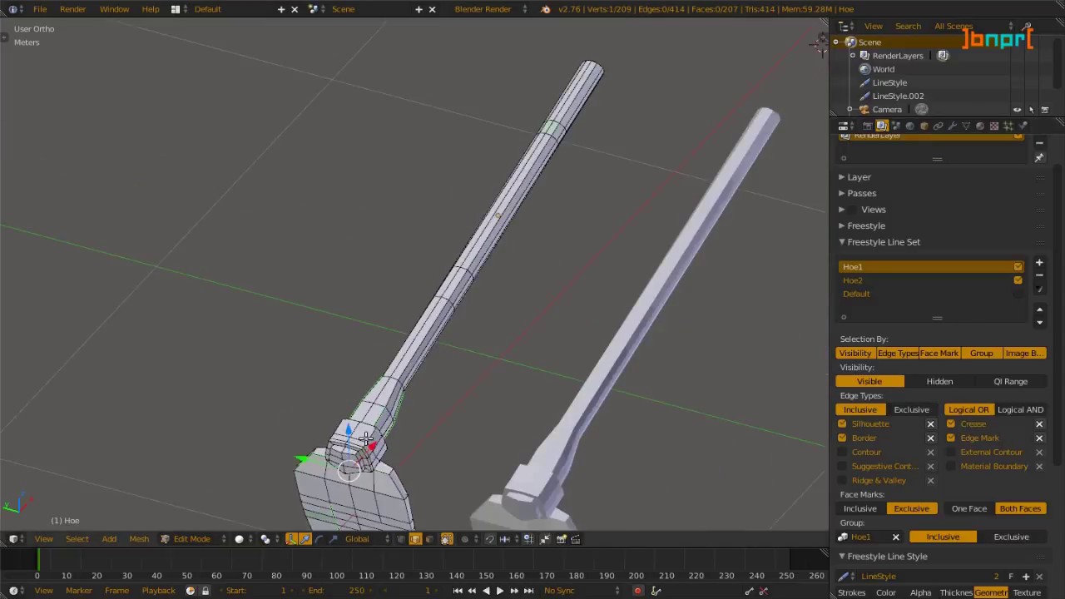
middle_drag(371, 474, 350, 366)
scroll(330, 375, up, 6)
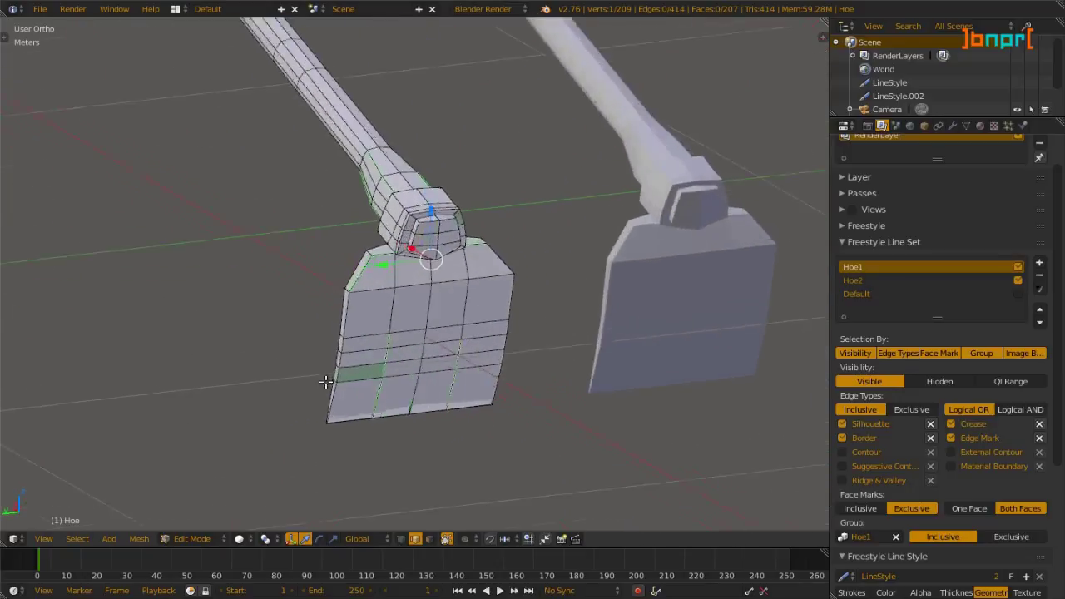
key(ctrl+Tab)
right_click(367, 371)
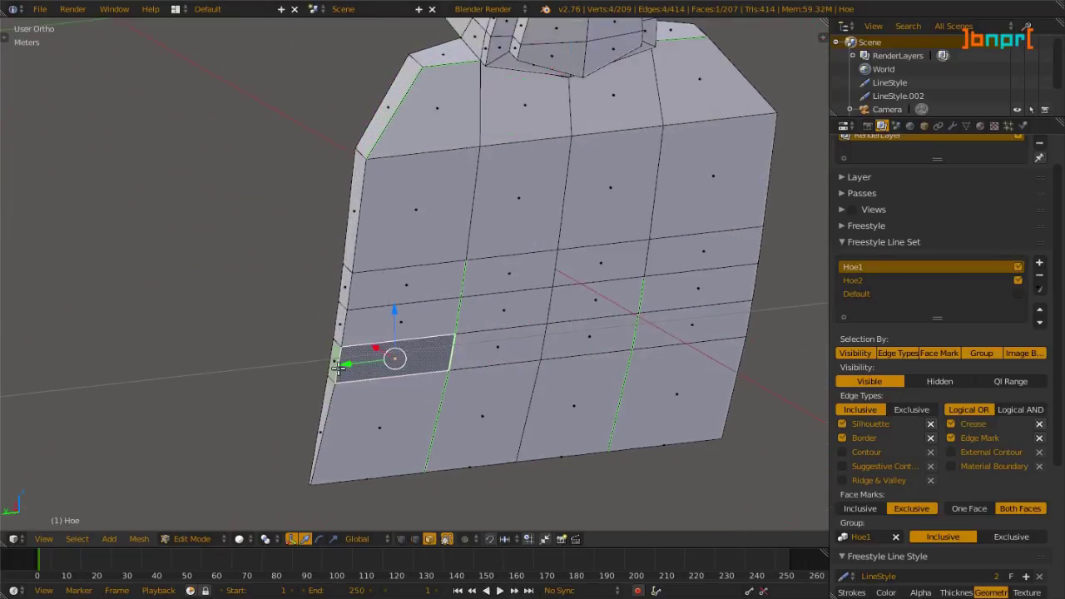
shift+right_click(338, 368)
scroll(415, 369, down, 3)
Select unmarked faces in the rear hoe's lower blade row and view the Freestyle face marking commands.
right_click(460, 353)
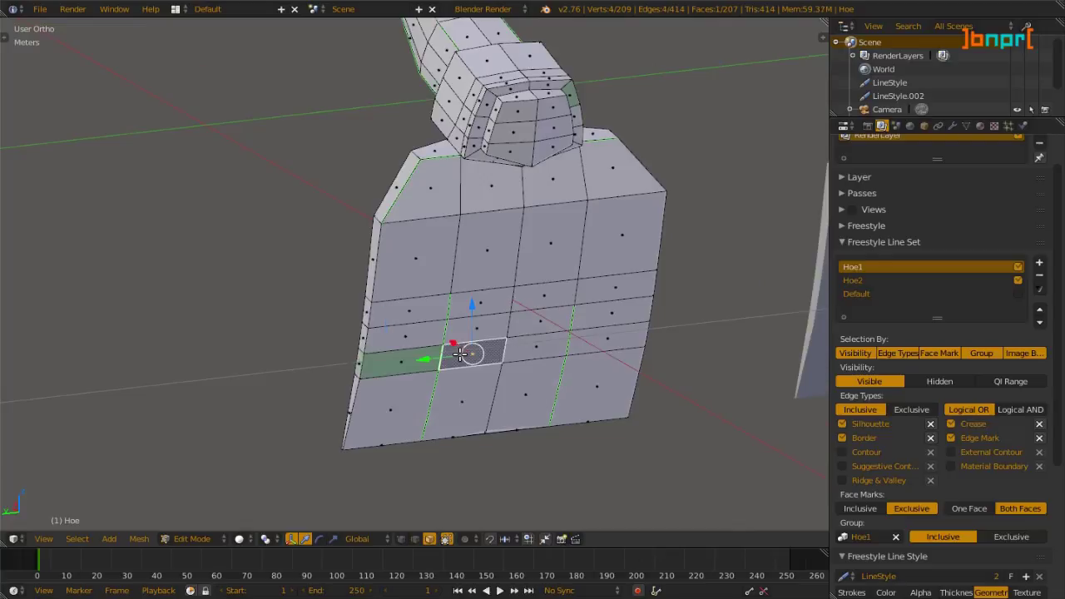
key(ctrl+f)
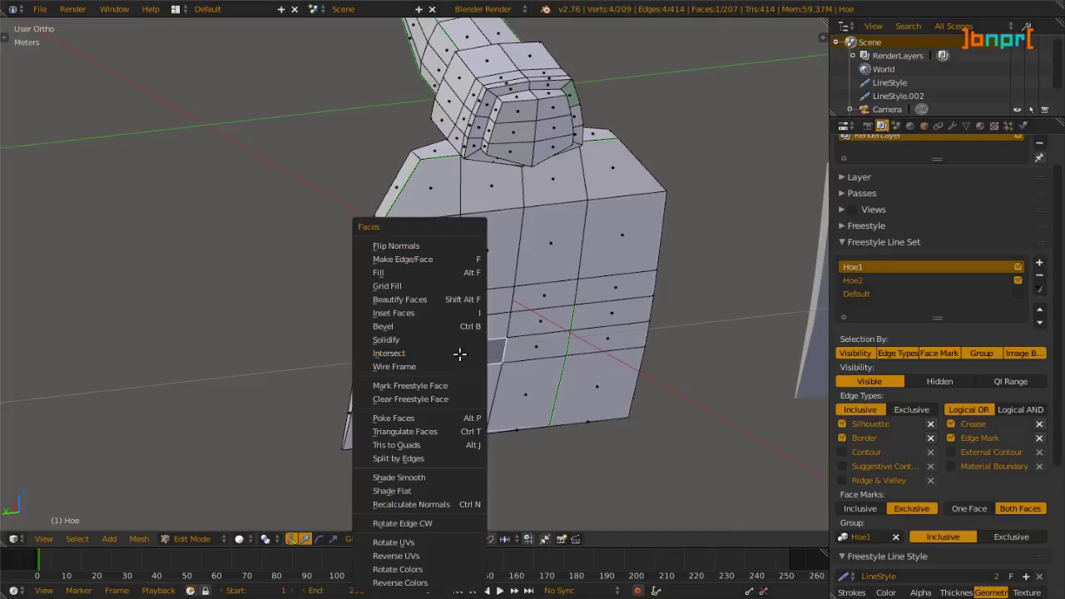
right_click(611, 341)
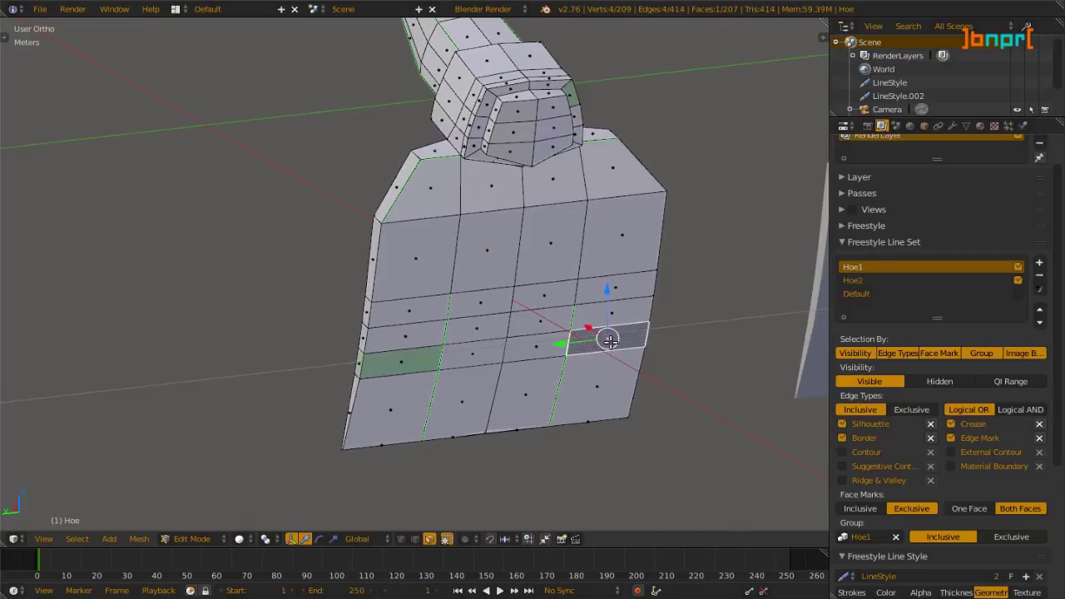
key(ctrl+f)
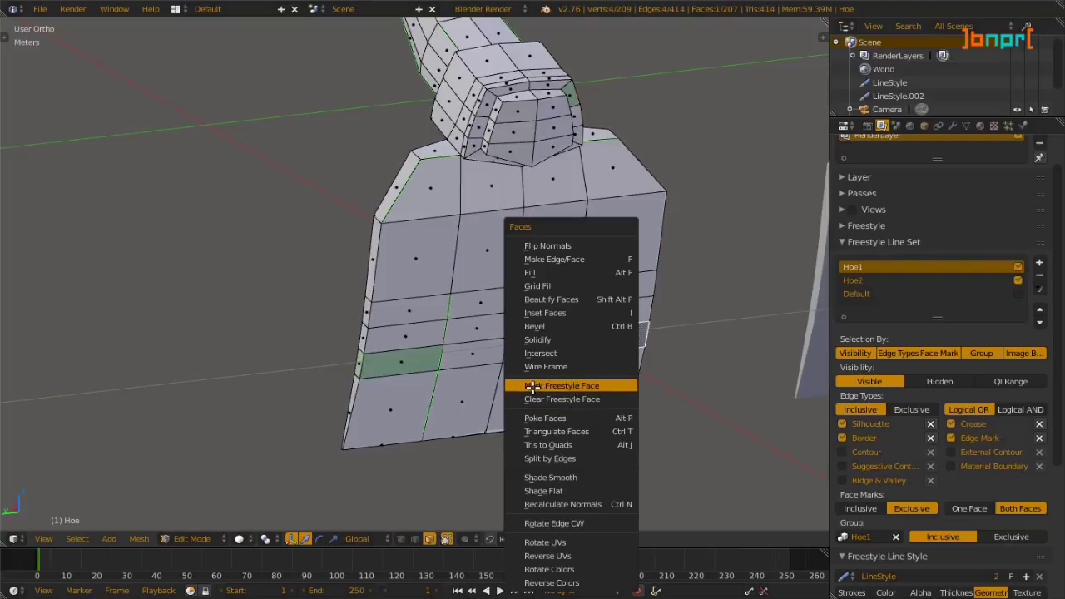
click(607, 385)
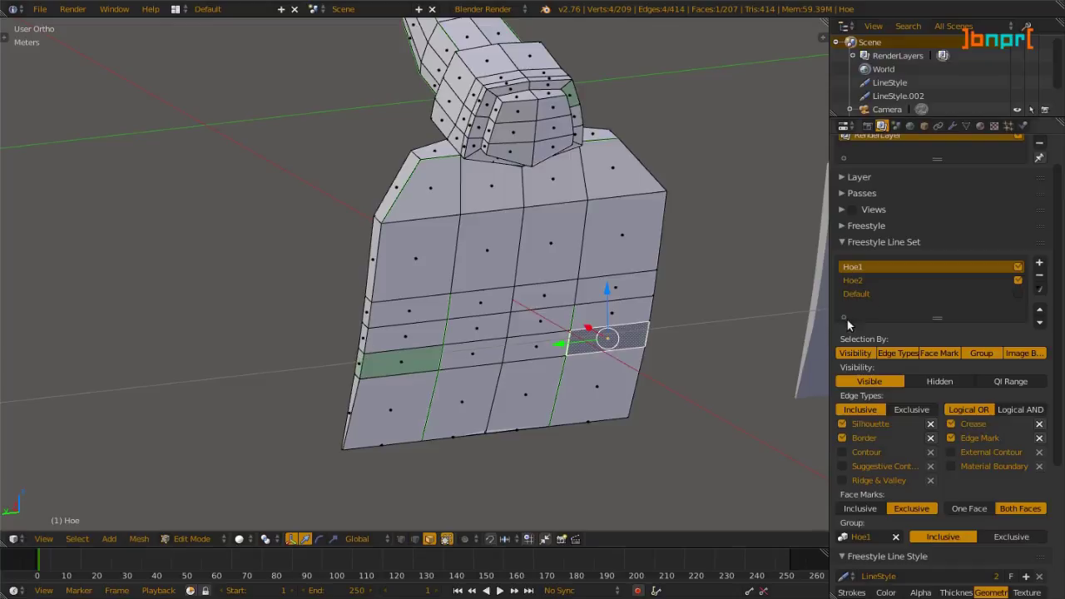
Review the Hoe1 line set's face mark options and examine the marked faces on the rear hoe's handle and blade.
scroll(915, 352, down, 1)
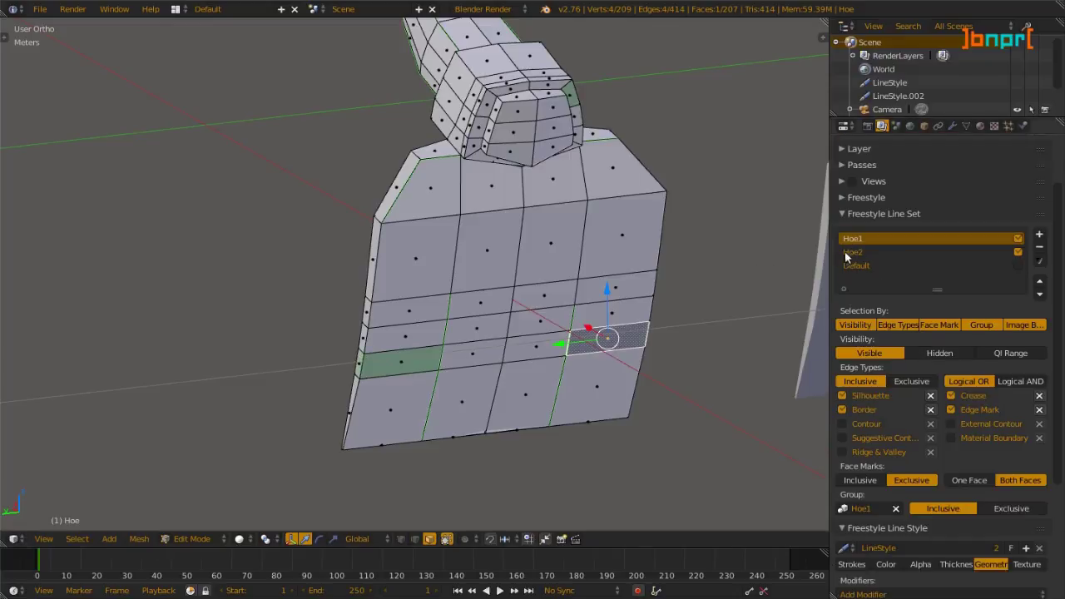
scroll(918, 432, down, 1)
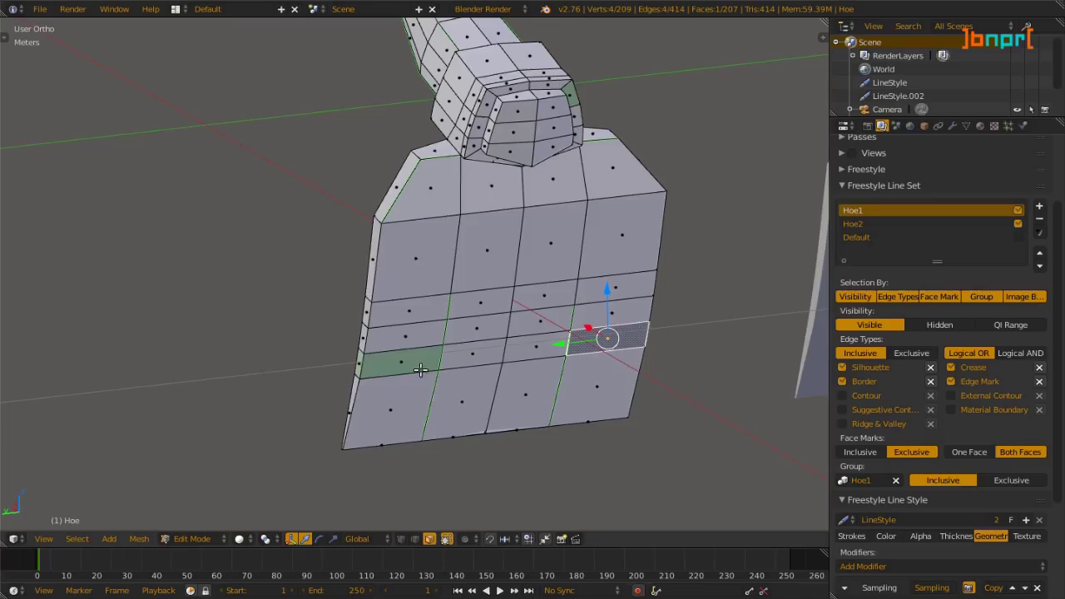
scroll(438, 361, down, 3)
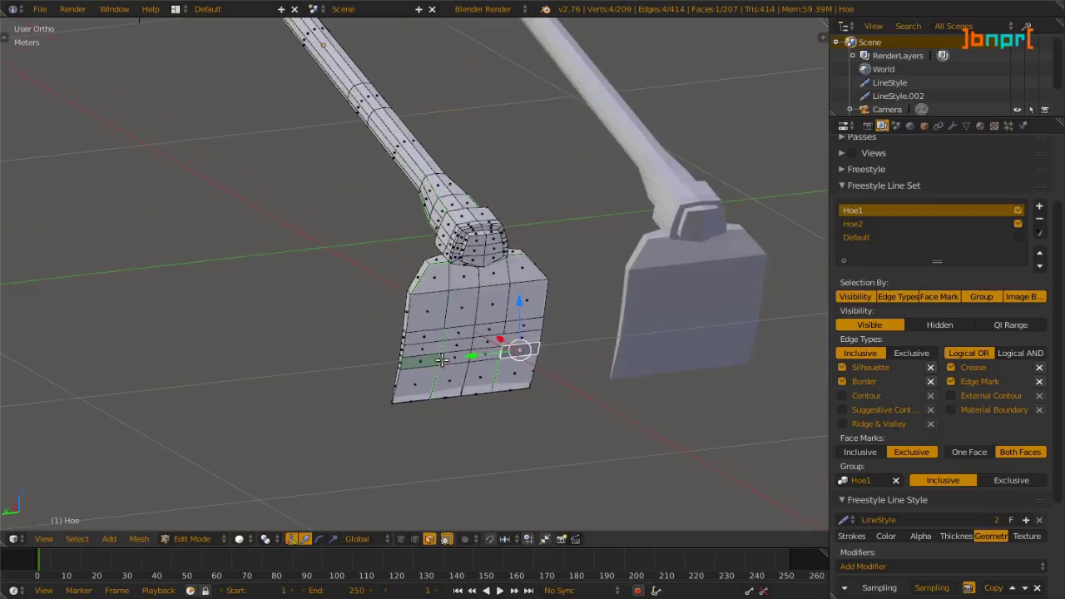
middle_drag(405, 191, 476, 411)
scroll(329, 210, up, 6)
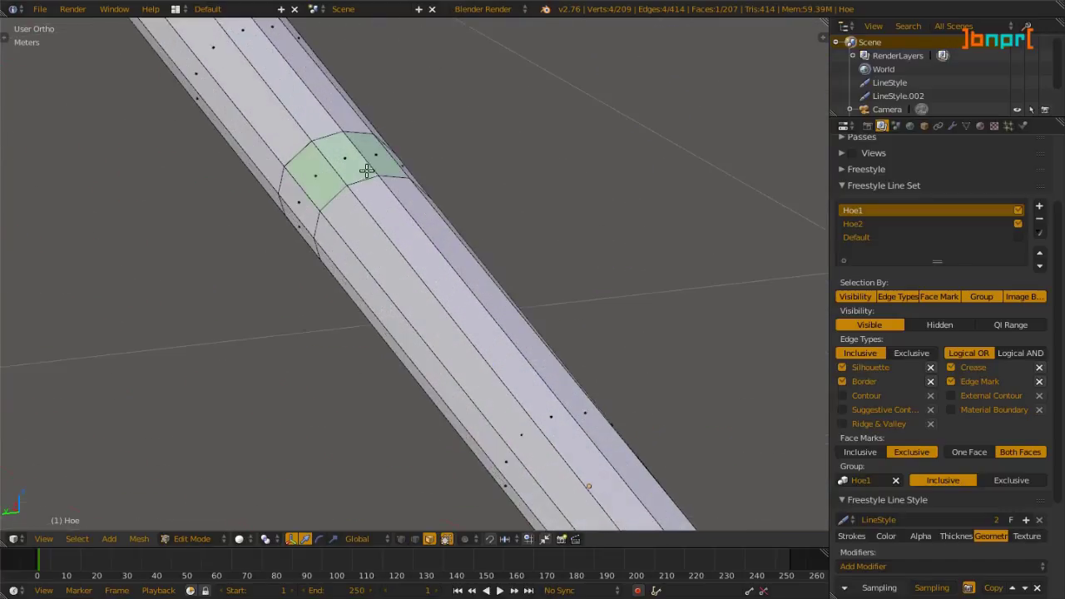
middle_drag(364, 166, 330, 183)
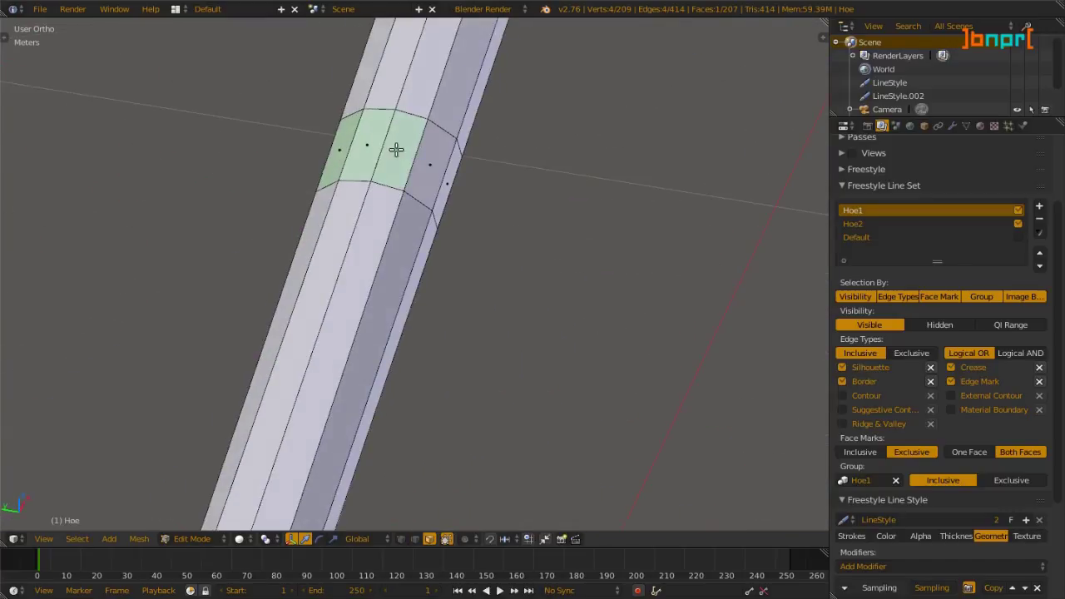
scroll(344, 145, down, 8)
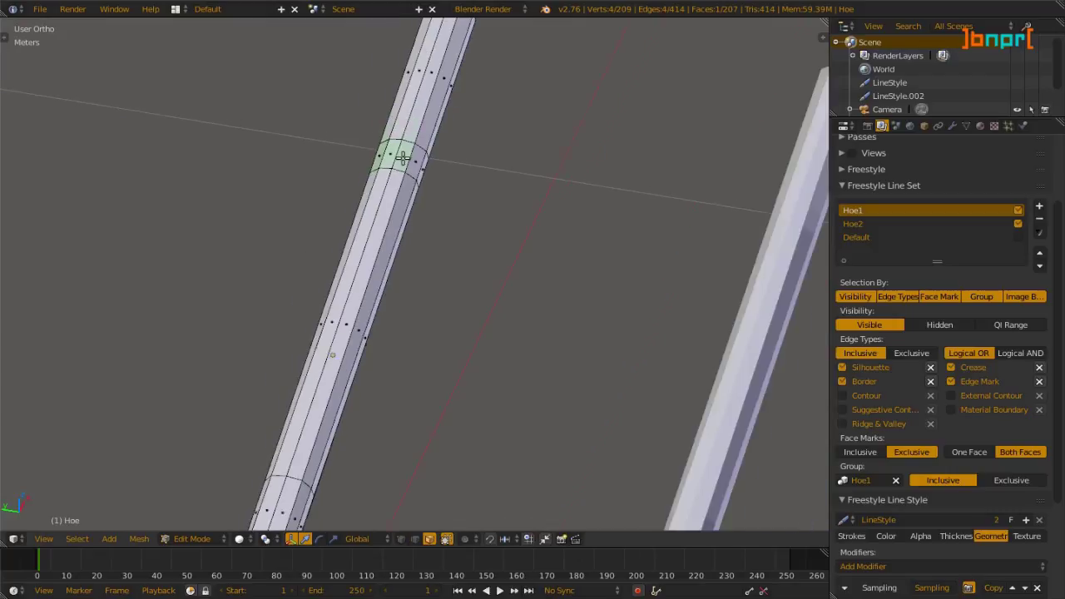
scroll(351, 382, up, 8)
middle_drag(350, 383, 427, 357)
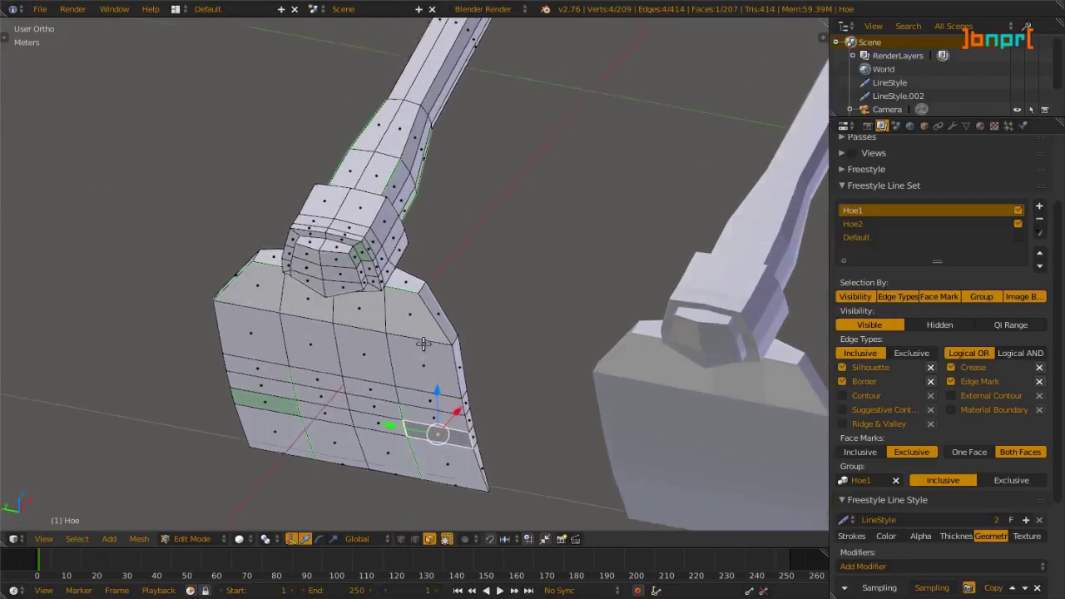
Leave the rear hoe, open the front hoe in Edit Mode and examine the Freestyle marks on its blade.
key(Tab)
scroll(499, 358, down, 5)
right_click(581, 357)
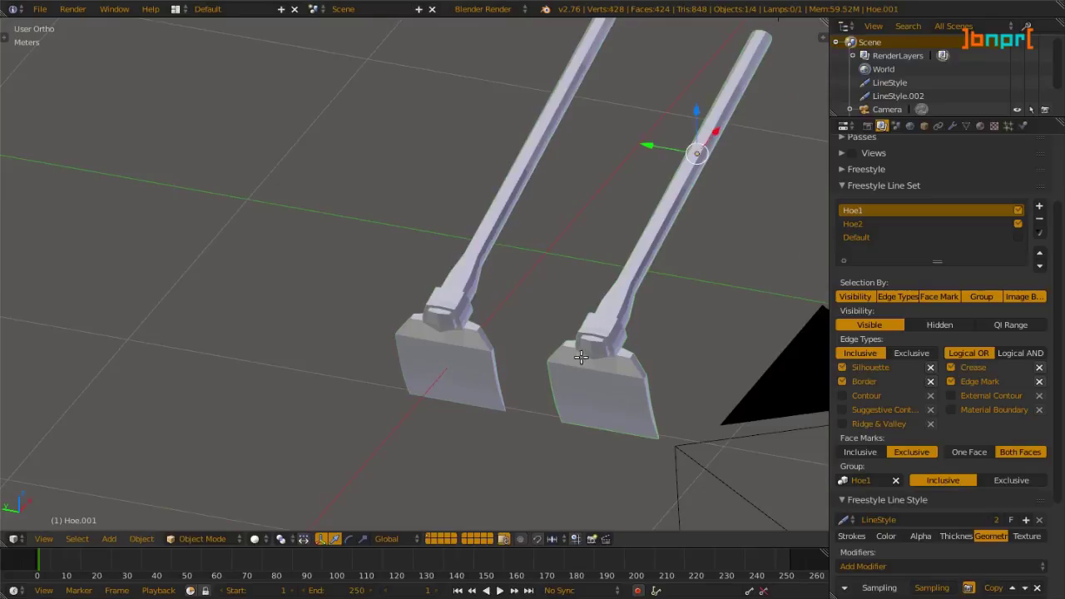
key(Tab)
scroll(618, 391, up, 4)
scroll(618, 391, up, 4)
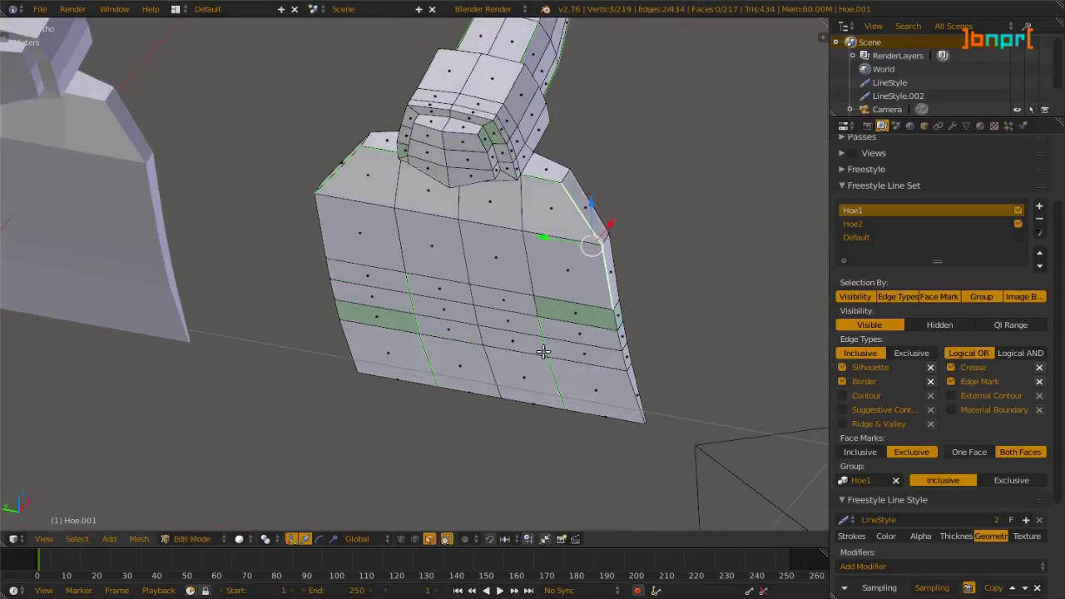
middle_drag(618, 391, 614, 171)
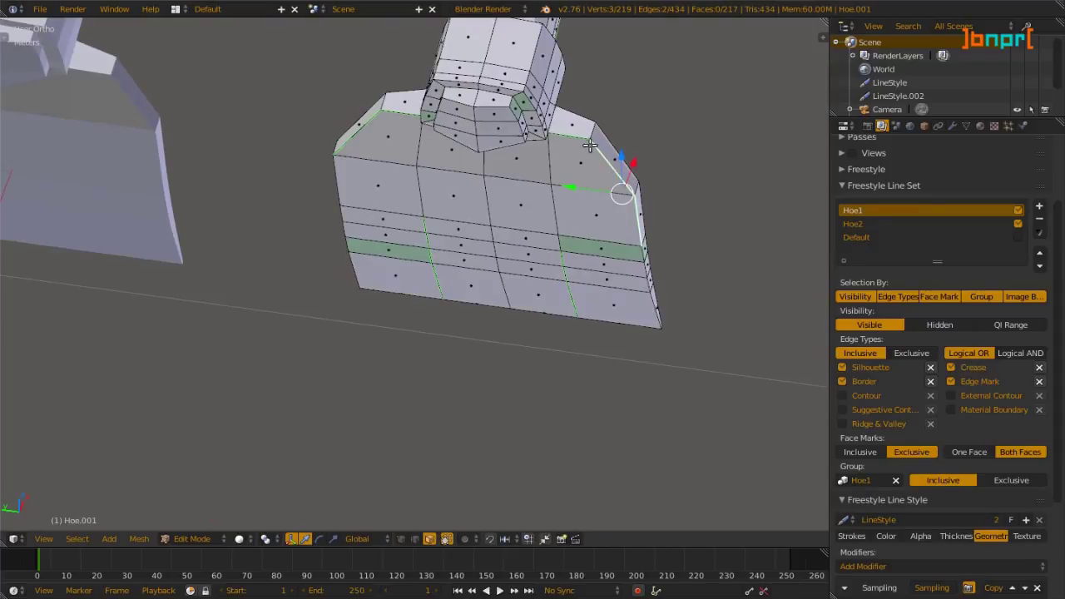
middle_drag(551, 151, 511, 180)
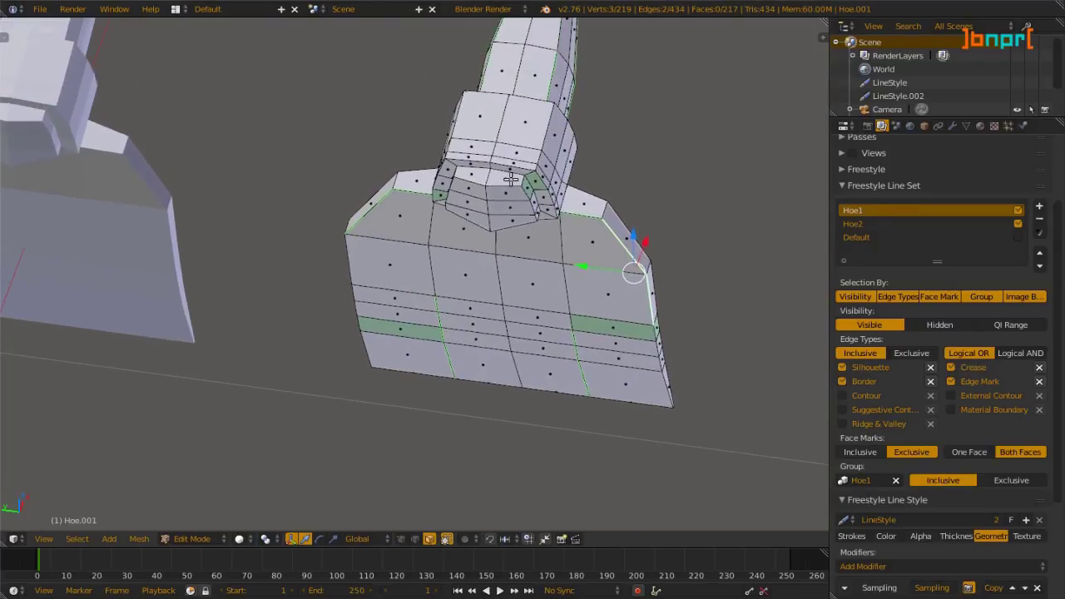
Select the Hoe2 line set and review its edge types, face marks, group and geometry modifiers.
click(881, 223)
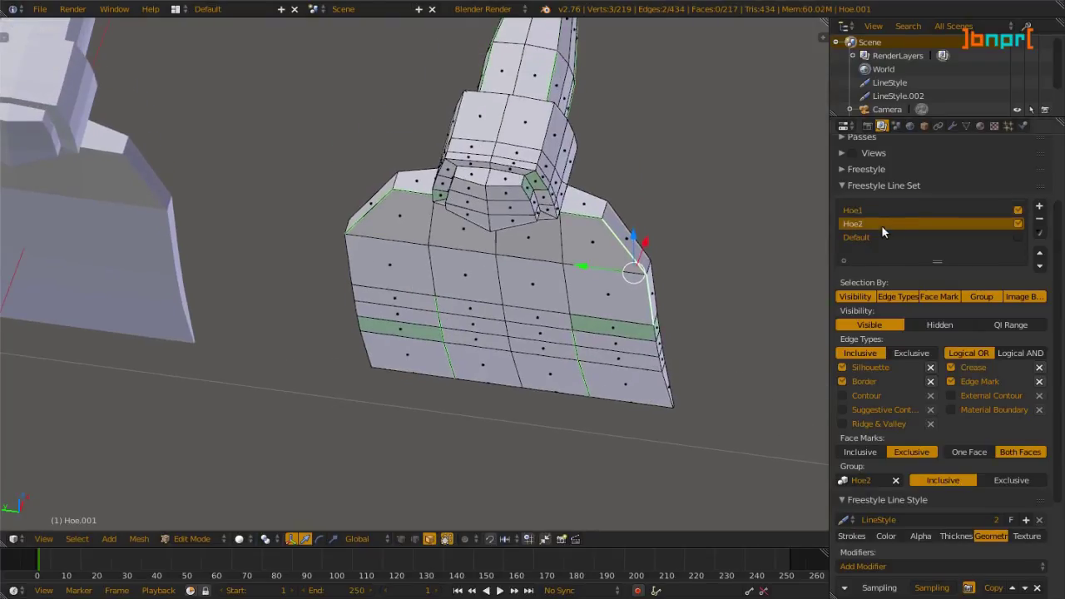
scroll(948, 441, down, 1)
scroll(948, 441, down, 4)
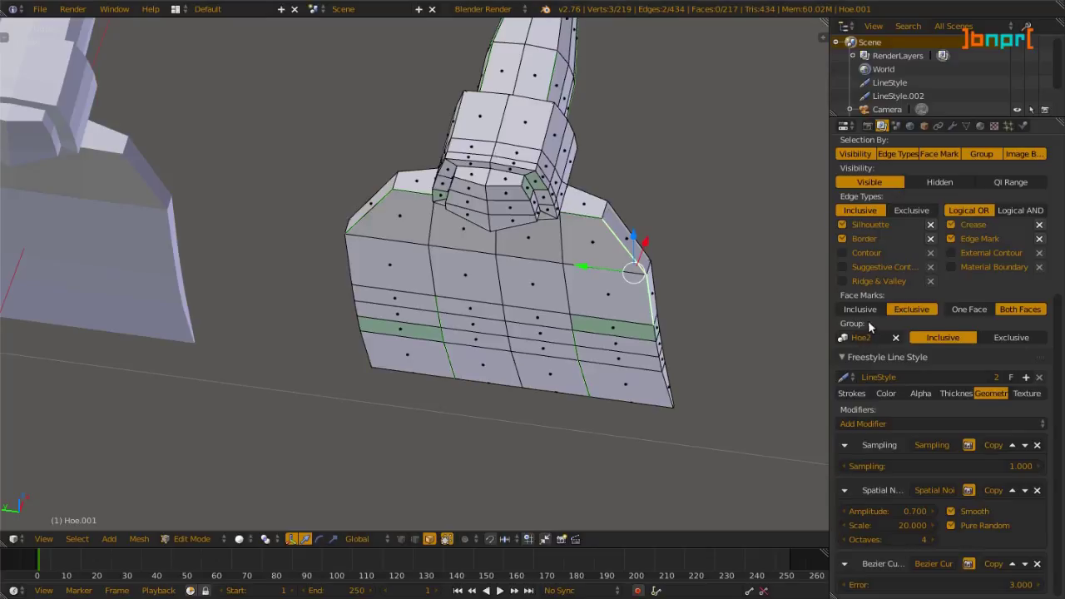
Examine the Freestyle-marked faces around the front hoe's handle, and return to Object Mode.
scroll(707, 361, down, 5)
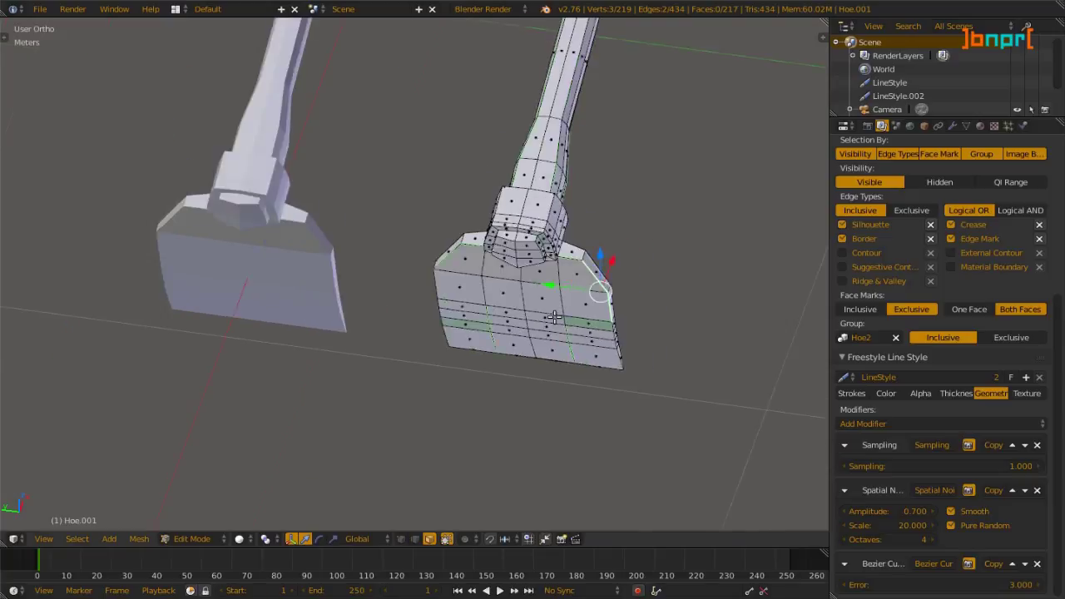
middle_drag(505, 356, 502, 297)
scroll(502, 396, up, 4)
scroll(466, 236, up, 5)
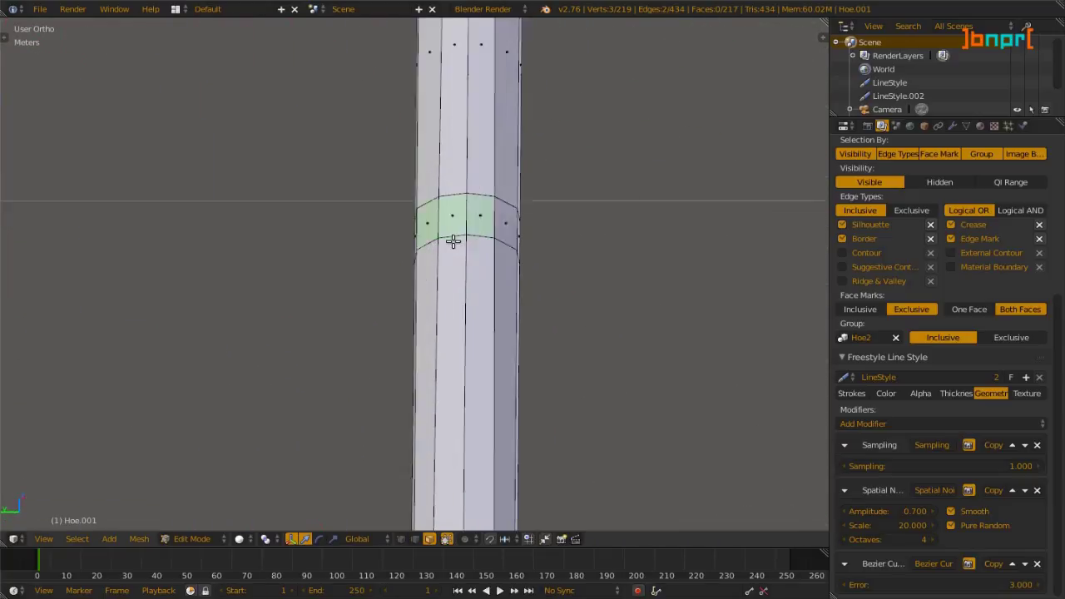
middle_drag(452, 241, 571, 179)
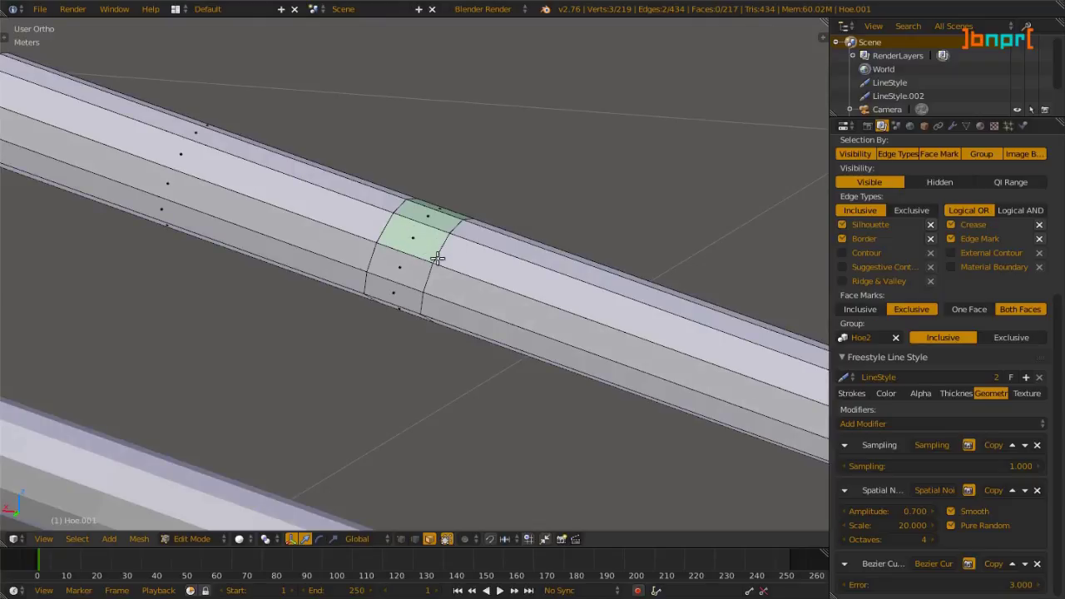
scroll(454, 272, down, 2)
scroll(455, 272, down, 2)
middle_drag(457, 278, 450, 314)
scroll(498, 264, down, 3)
middle_drag(498, 264, 357, 302)
key(Tab)
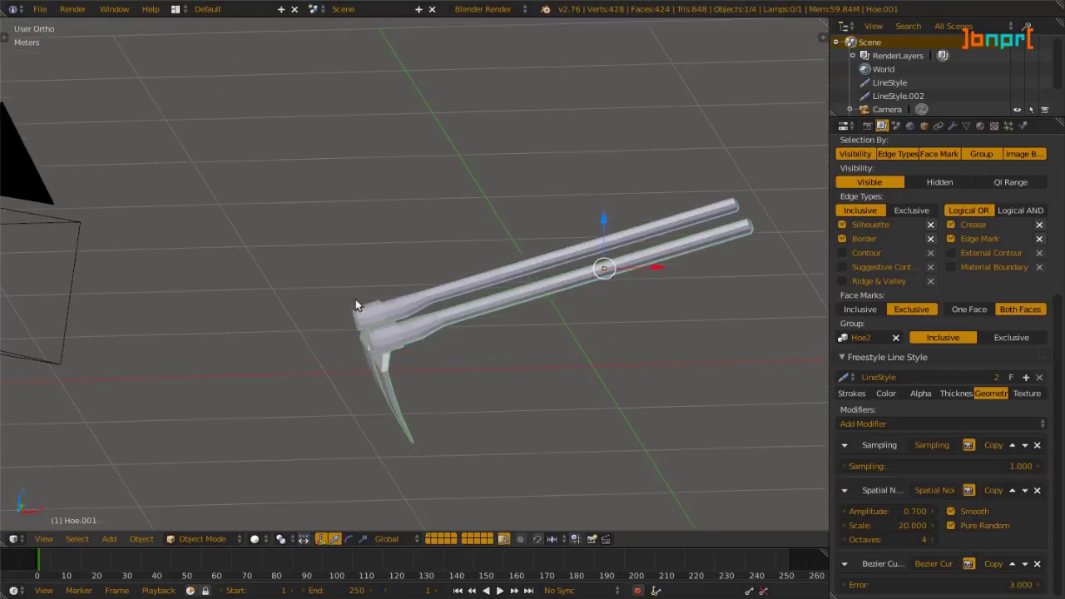
Render the two hoes to check the gaps in their Freestyle lines.
scroll(510, 307, up, 5)
middle_drag(391, 249, 449, 317)
key(F12)
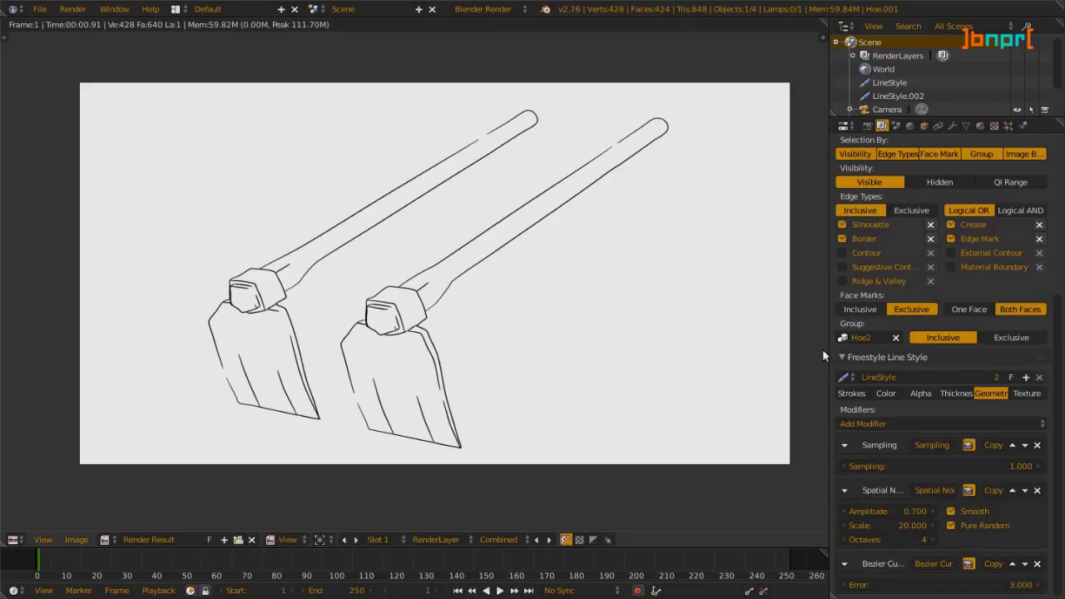
Review the strokes, thickness and geometry settings of the Hoe2 line set's line style.
click(853, 394)
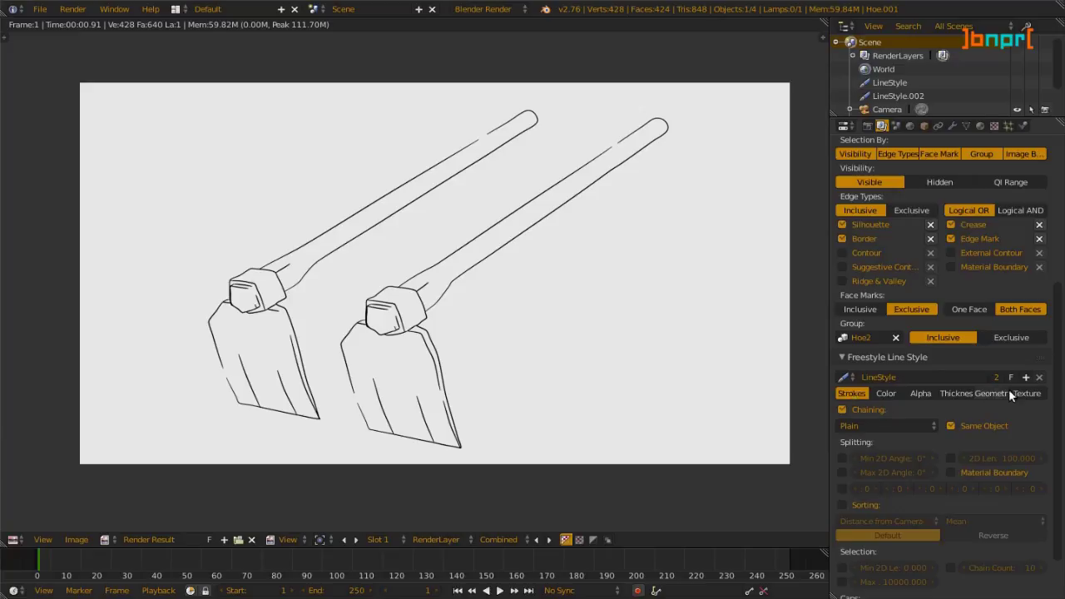
click(966, 393)
scroll(974, 491, down, 3)
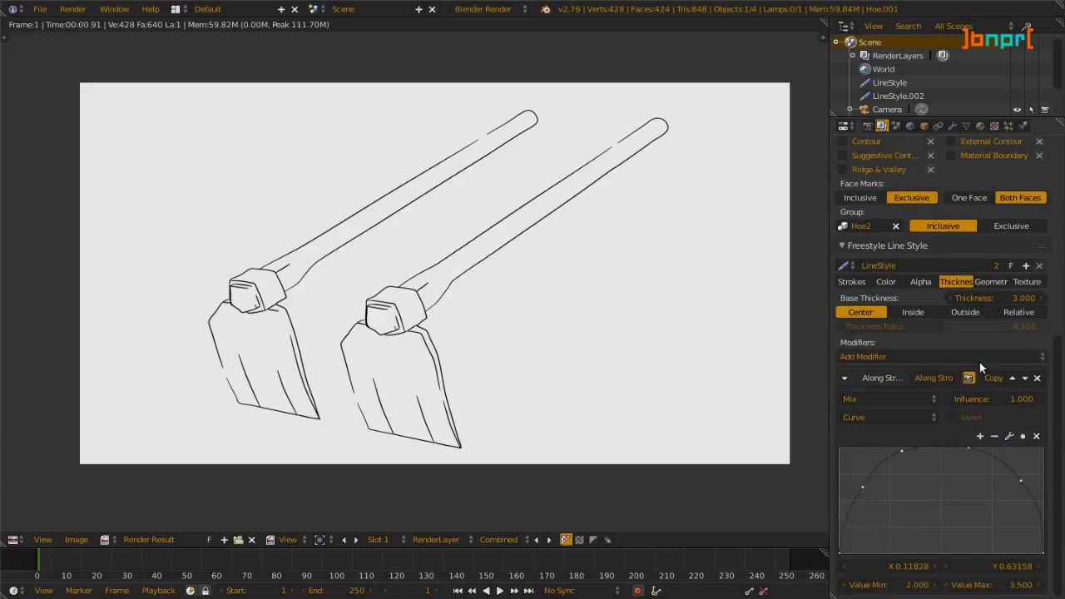
click(1003, 282)
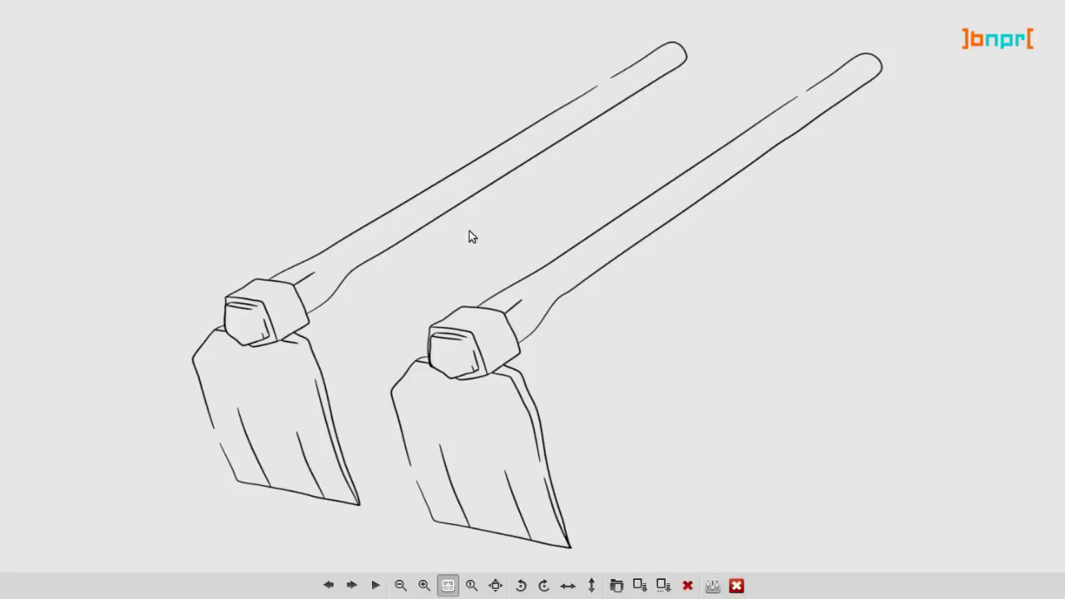
Compare the plain and imperfect hoe drawings in the image viewer, and advance to the slide on the three Freestyle imperfection types.
key(Right)
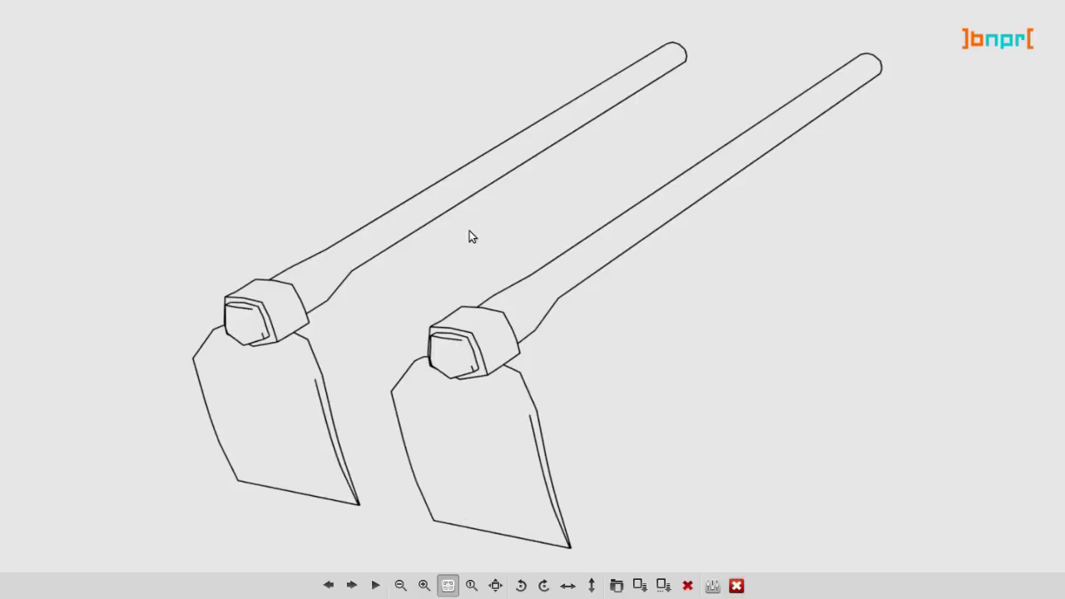
key(Right)
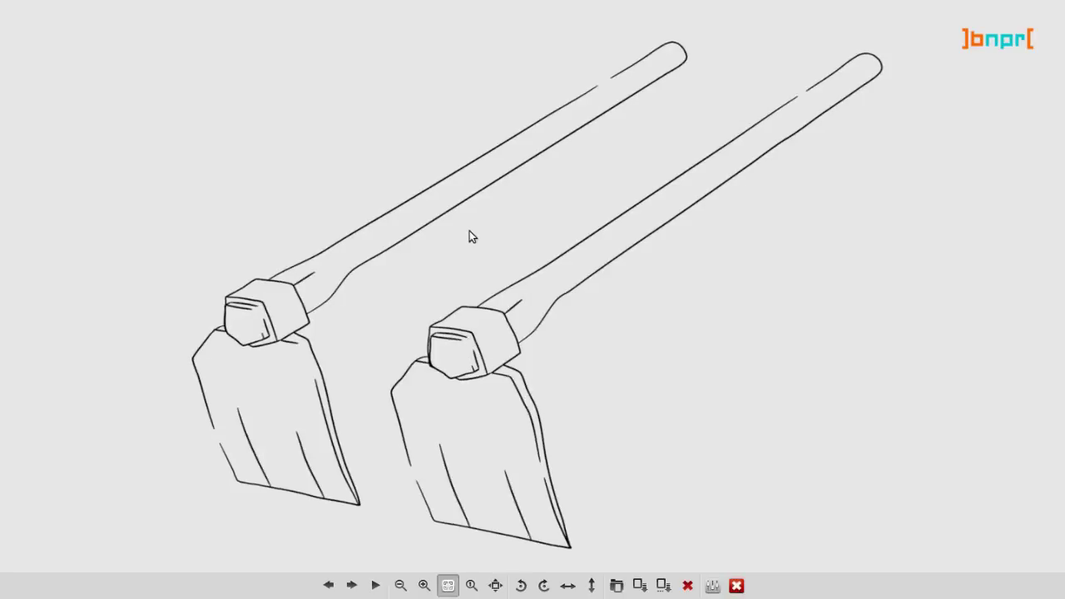
key(Right)
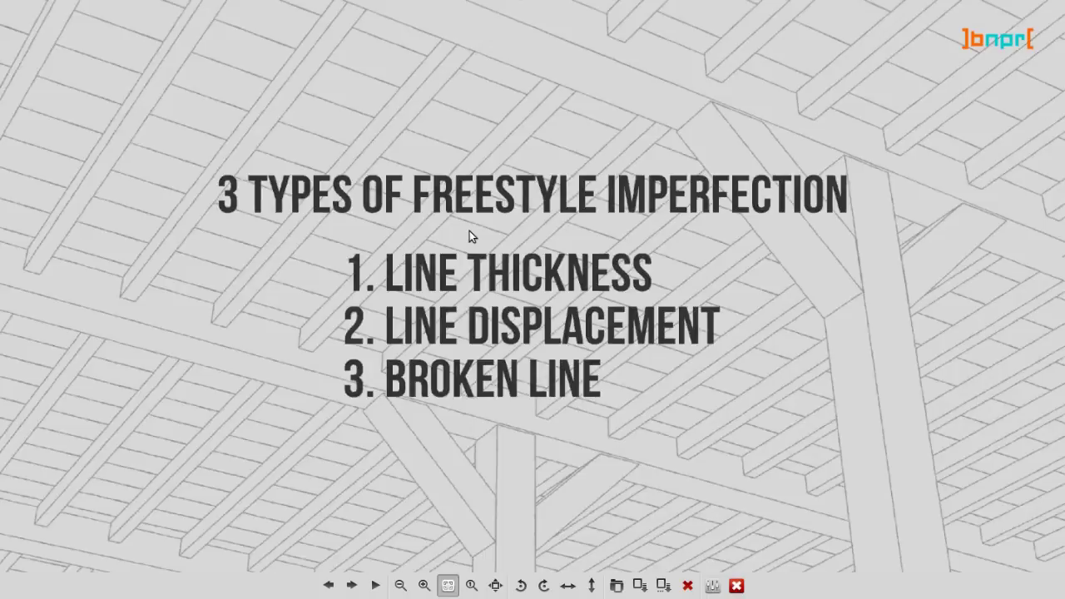